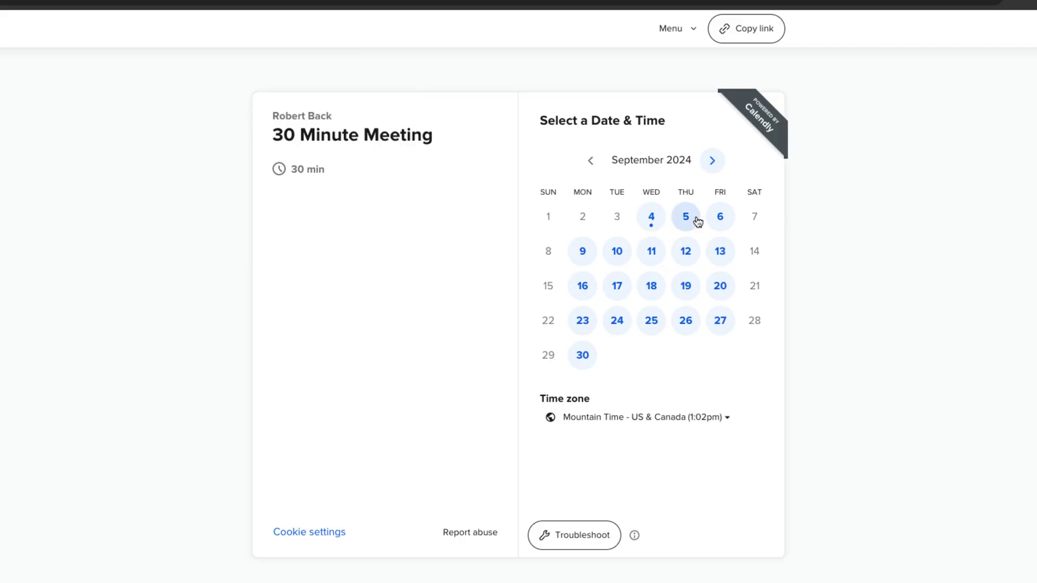
Step: Show Calendly's available meeting times for Thursday, September 5, 2024
{"action": "left_click", "coordinate": [698, 221]}
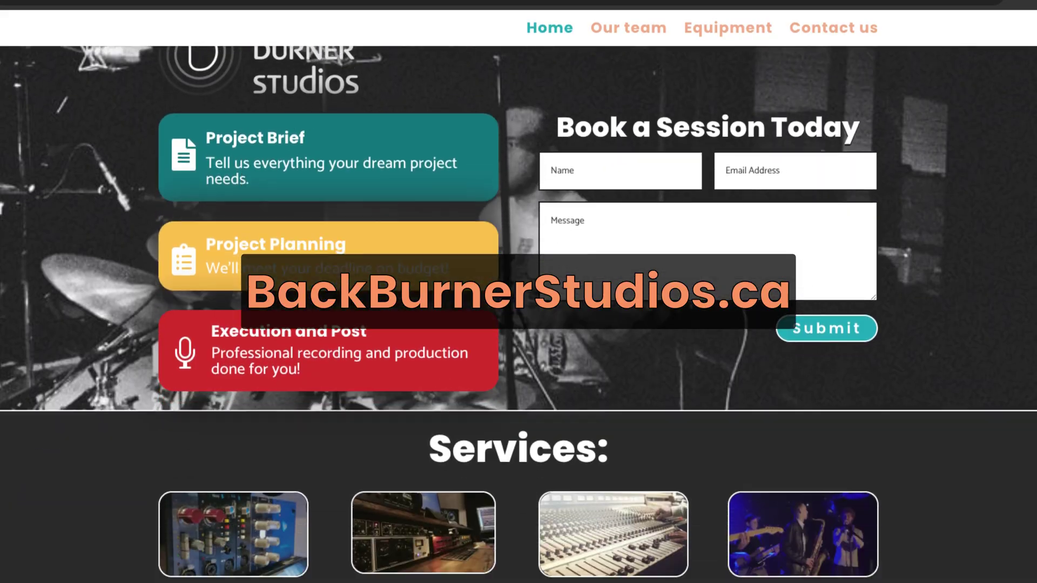
Step: Scroll the Back Burner Studios page down past the booking form to the Services section
{"action": "scroll", "coordinate": [518, 313], "scroll_direction": "down", "scroll_amount": 7}
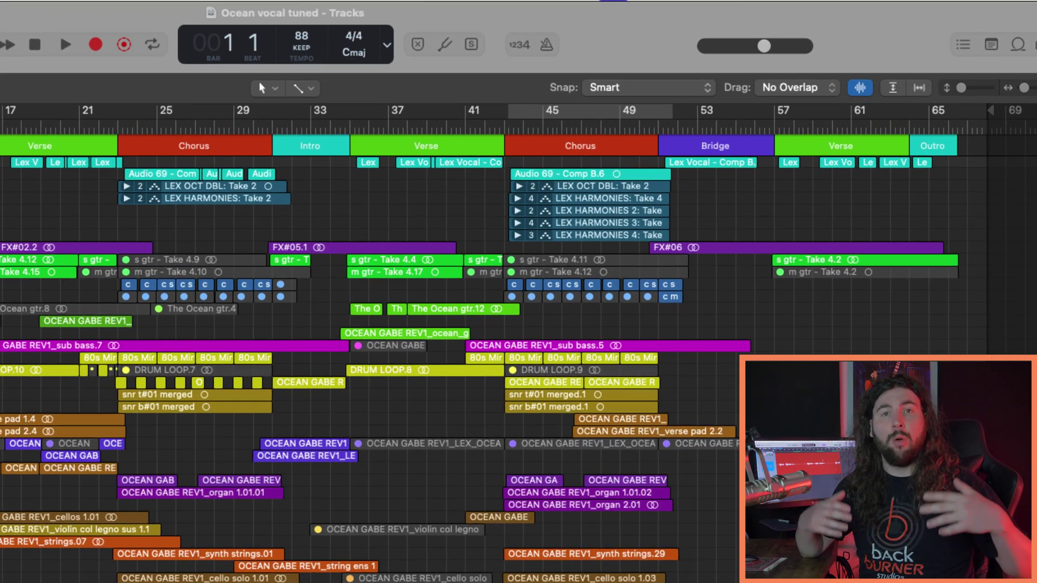
Step: Move the project end marker to the Outro's end, playing the ending to check it
{"action": "scroll", "coordinate": [652, 539], "scroll_direction": "right", "scroll_amount": 3}
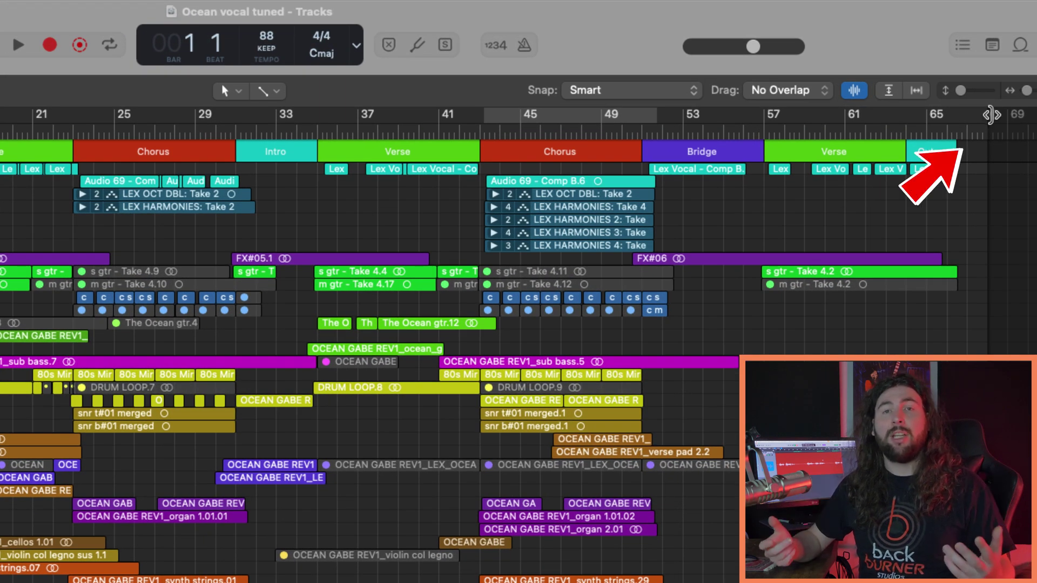
{"action": "left_click_drag", "start_coordinate": [991, 115], "coordinate": [968, 122]}
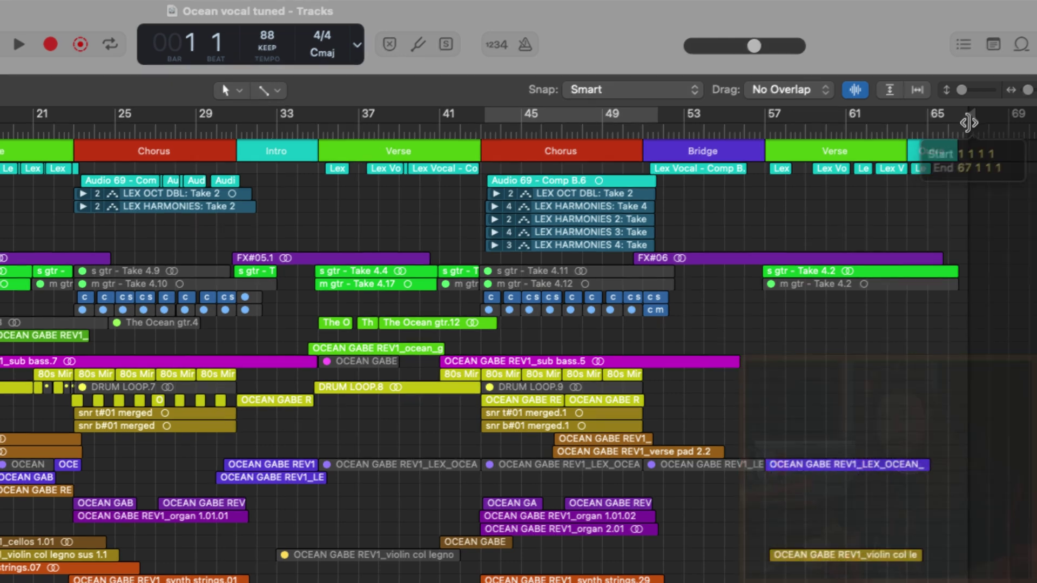
{"action": "left_click", "coordinate": [881, 130]}
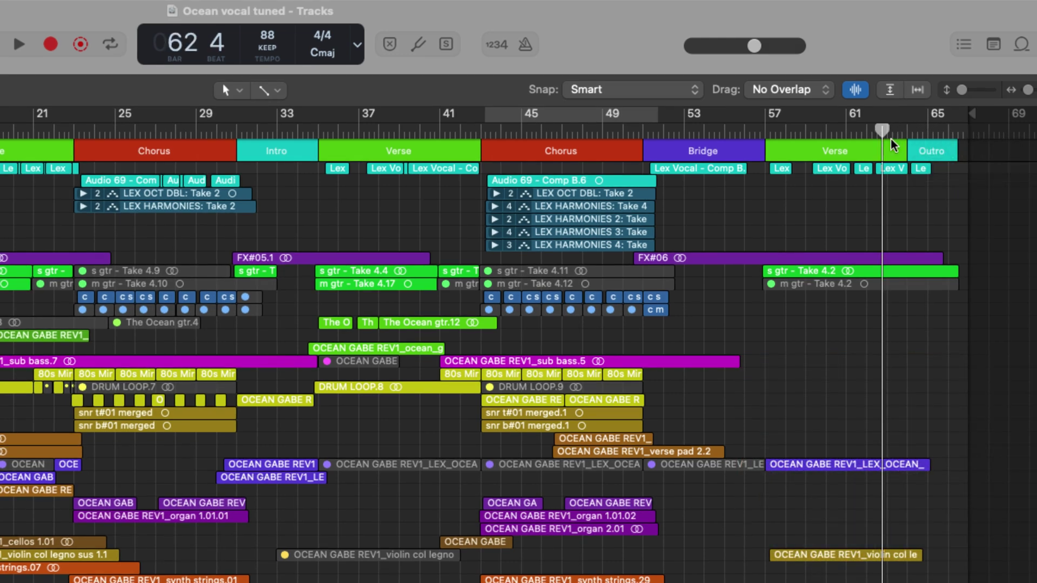
{"action": "key", "text": "space"}
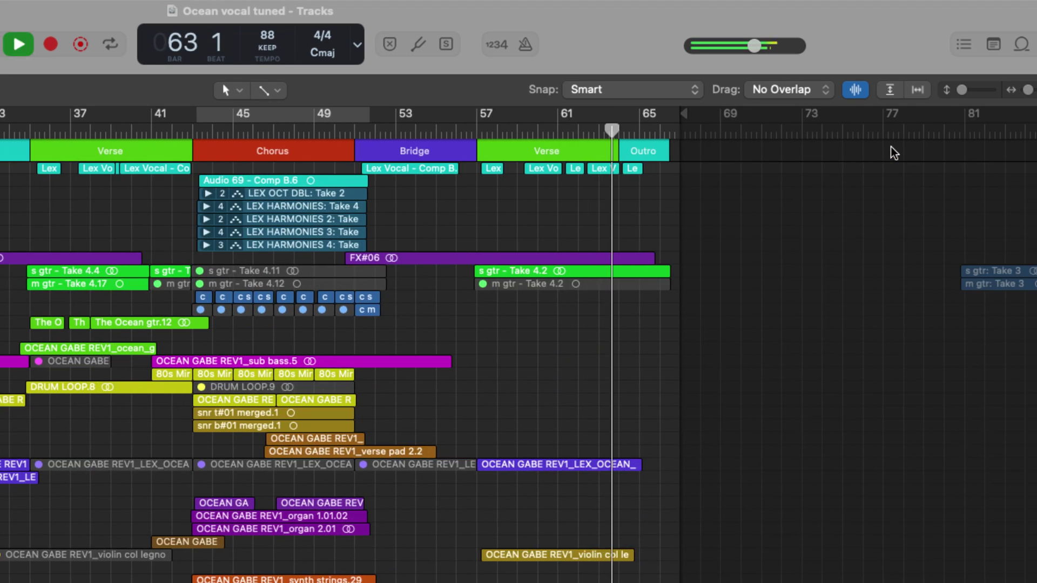
{"action": "key", "text": "super+Right"}
{"action": "key", "text": "super+Right"}
{"action": "key", "text": "super+Right"}
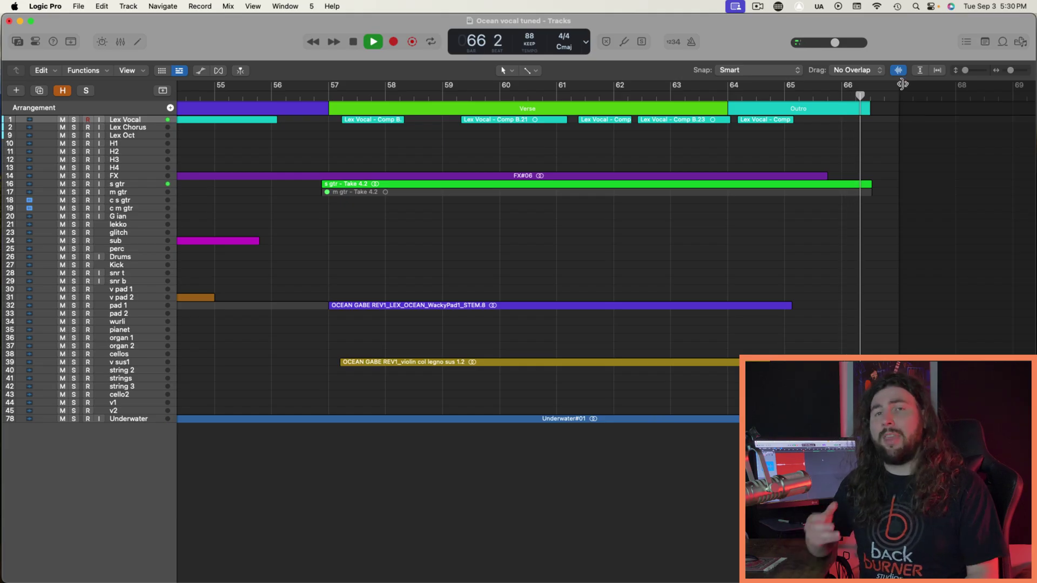
{"action": "left_click_drag", "start_coordinate": [902, 84], "coordinate": [871, 86]}
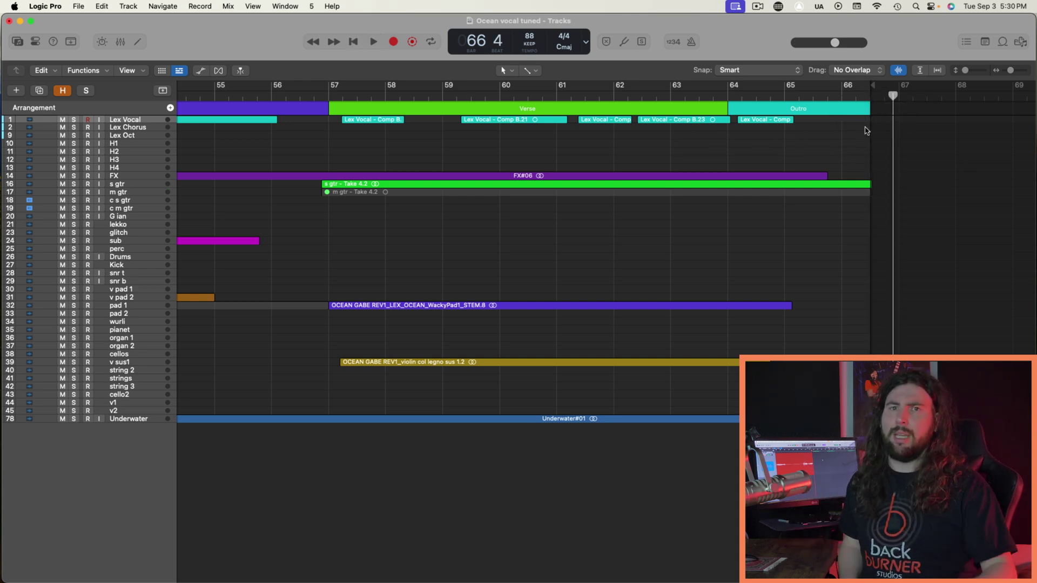
Step: Place the playhead just before the music starts and begin a cycle region near the song's start
{"action": "scroll", "coordinate": [411, 120], "scroll_direction": "down", "scroll_amount": 10, "text": "alt"}
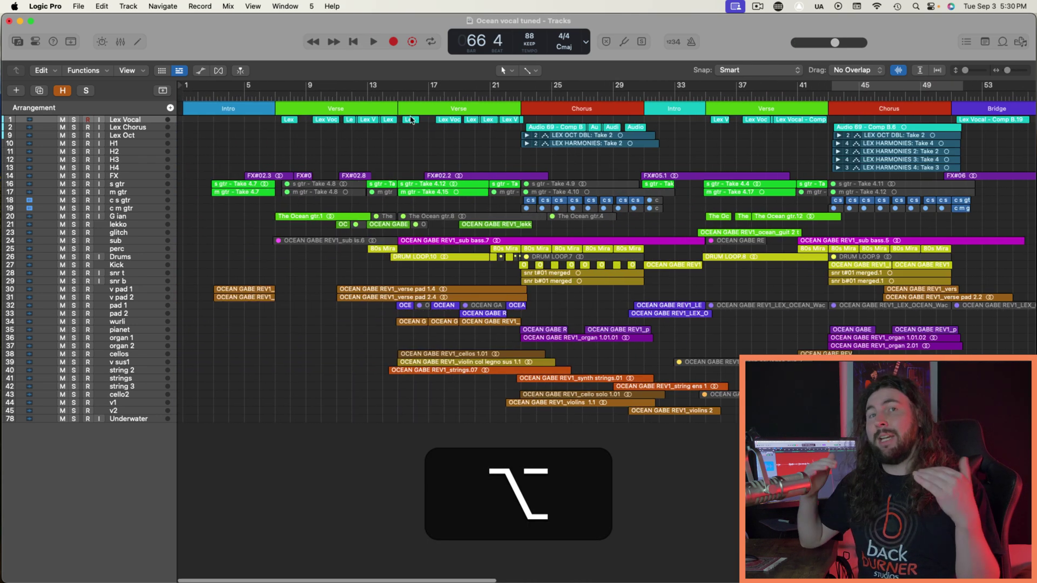
{"action": "left_click", "coordinate": [205, 89]}
{"action": "scroll", "coordinate": [205, 96], "scroll_direction": "up", "scroll_amount": 5, "text": "alt"}
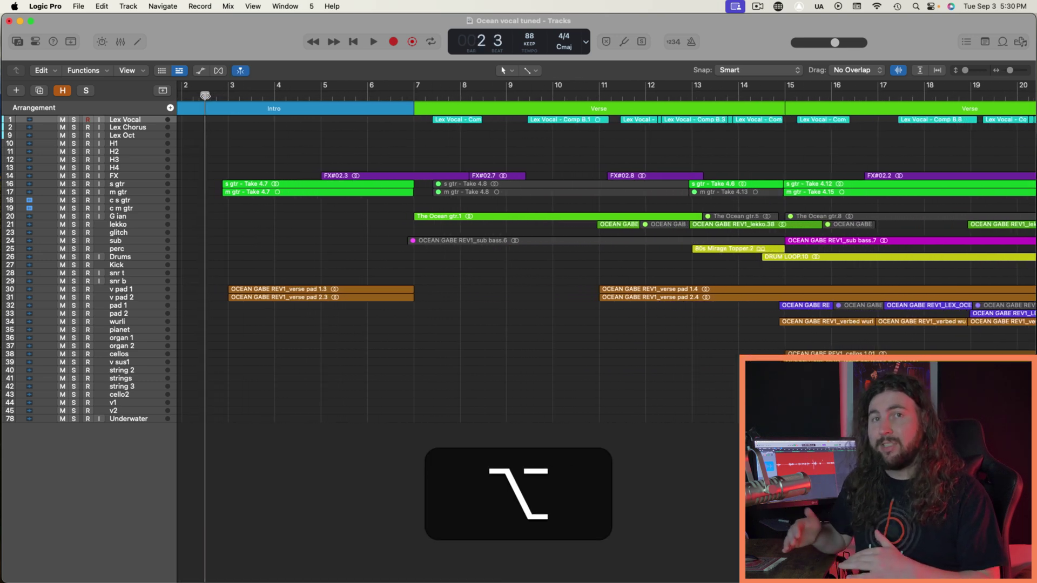
{"action": "scroll", "coordinate": [205, 95], "scroll_direction": "up", "scroll_amount": 3, "text": "alt"}
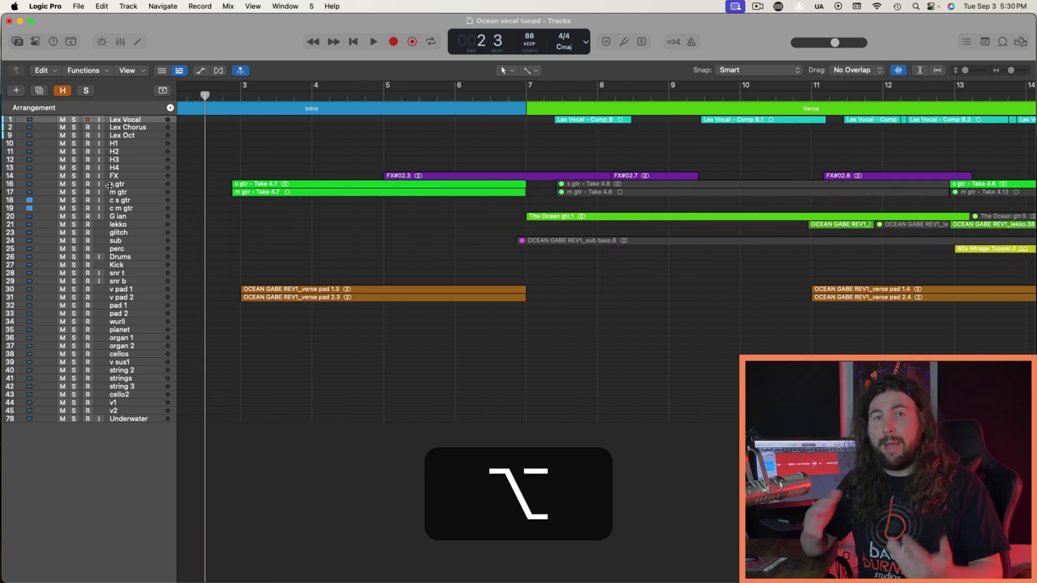
{"action": "scroll", "coordinate": [270, 230], "scroll_direction": "up", "scroll_amount": 5, "text": "alt"}
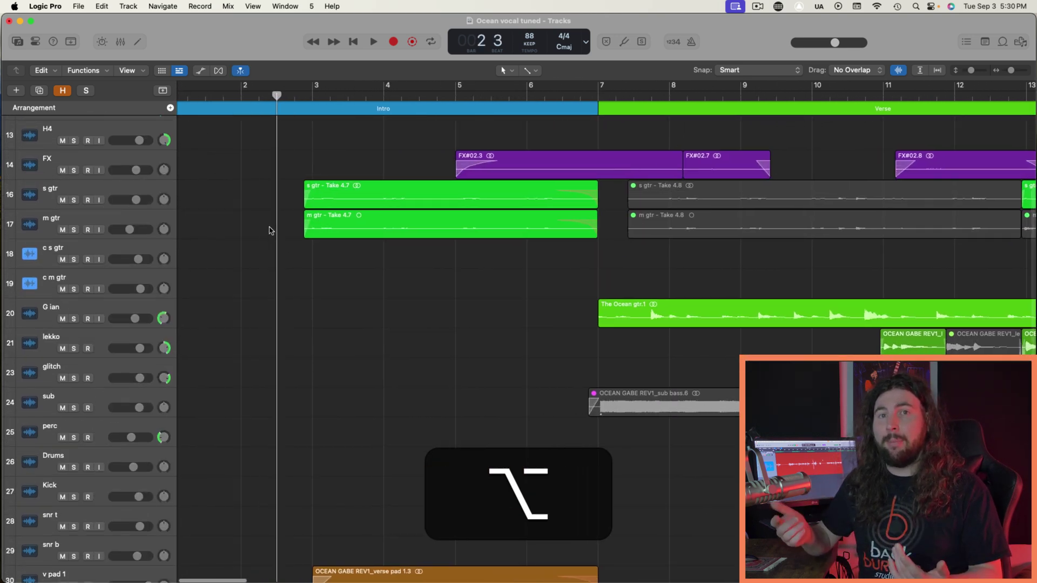
{"action": "scroll", "coordinate": [286, 221], "scroll_direction": "down", "scroll_amount": 1}
{"action": "scroll", "coordinate": [286, 221], "scroll_direction": "left", "scroll_amount": 1}
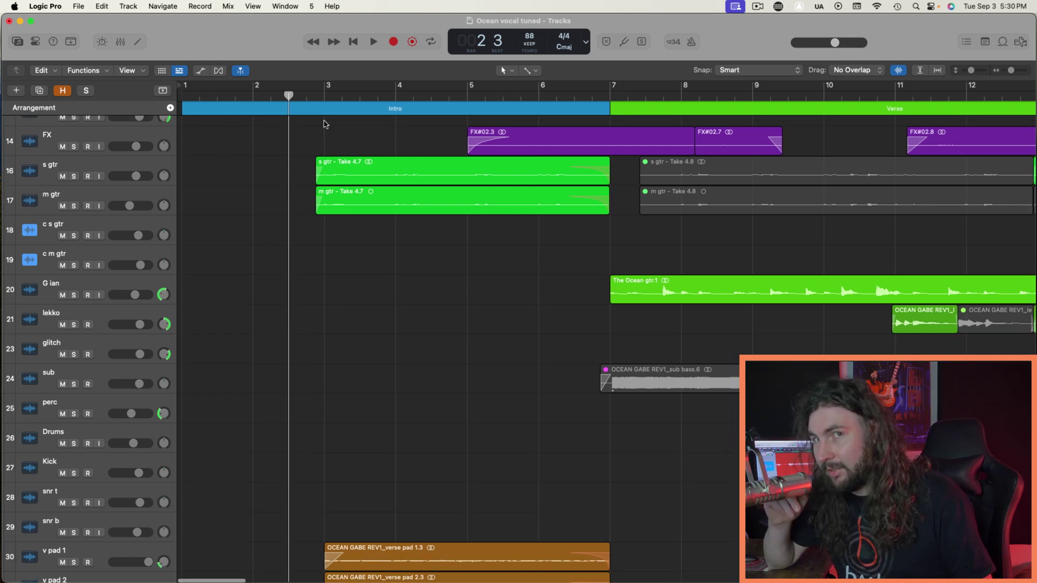
{"action": "scroll", "coordinate": [236, 89], "scroll_direction": "up", "scroll_amount": 5}
{"action": "scroll", "coordinate": [236, 89], "scroll_direction": "up", "scroll_amount": 3, "text": "alt"}
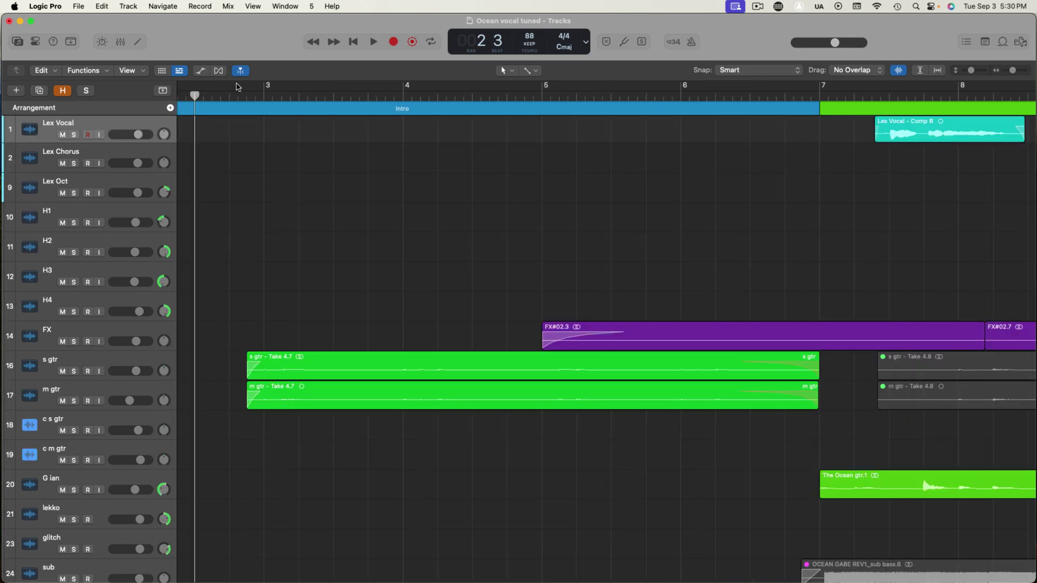
{"action": "left_click_drag", "start_coordinate": [237, 86], "coordinate": [432, 87]}
Step: Extend the cycle region to bar 66 at the Outro's end and test-play it from the start
{"action": "scroll", "coordinate": [428, 132], "scroll_direction": "down", "scroll_amount": 3, "text": "alt"}
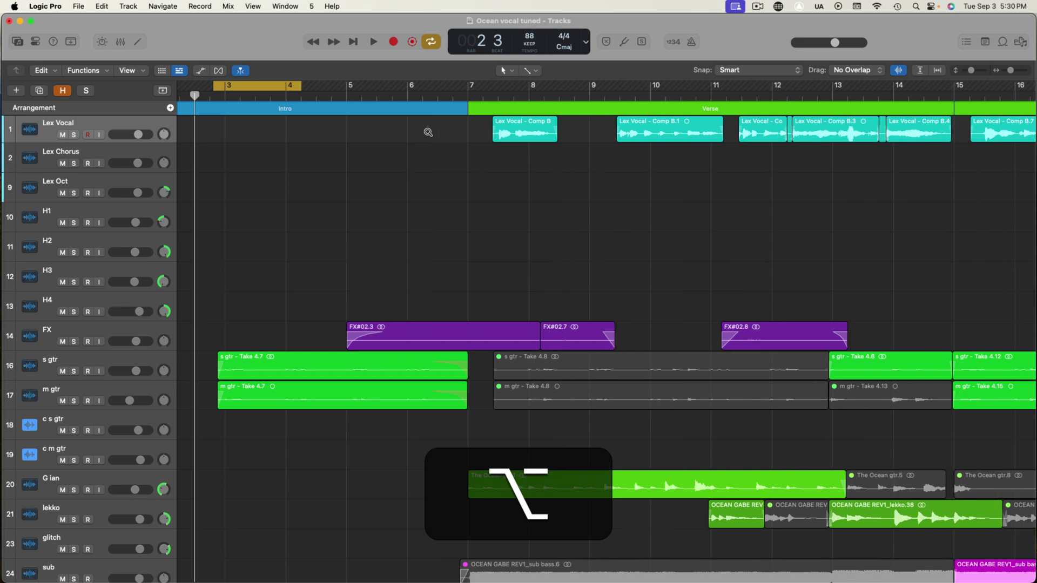
{"action": "scroll", "coordinate": [428, 133], "scroll_direction": "down", "scroll_amount": 3, "text": "alt"}
{"action": "scroll", "coordinate": [216, 88], "scroll_direction": "down", "scroll_amount": 3, "text": "alt"}
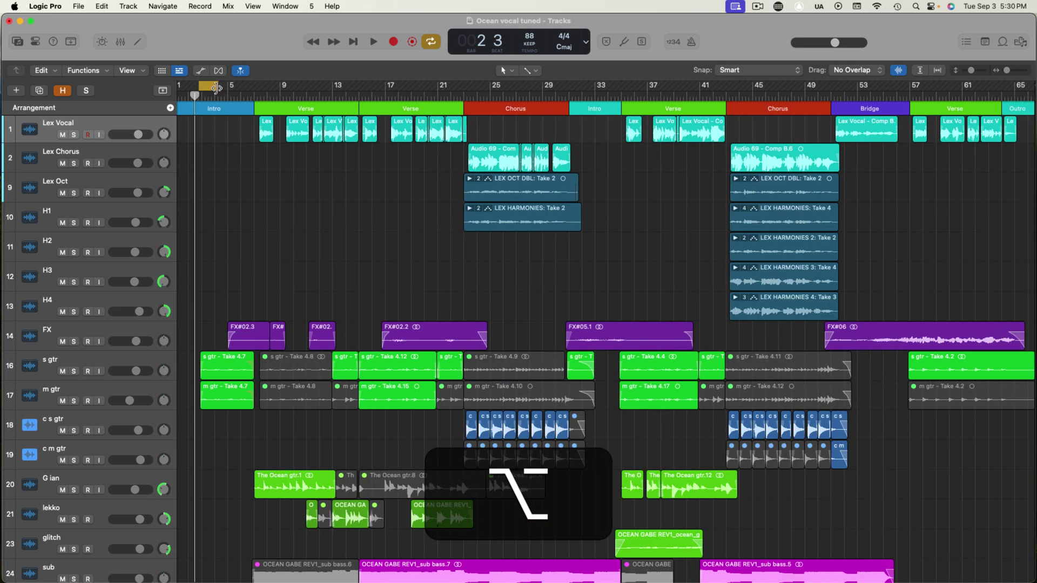
{"action": "left_click_drag", "start_coordinate": [216, 88], "coordinate": [718, 88]}
{"action": "scroll", "coordinate": [472, 90], "scroll_direction": "down", "scroll_amount": 3, "text": "alt"}
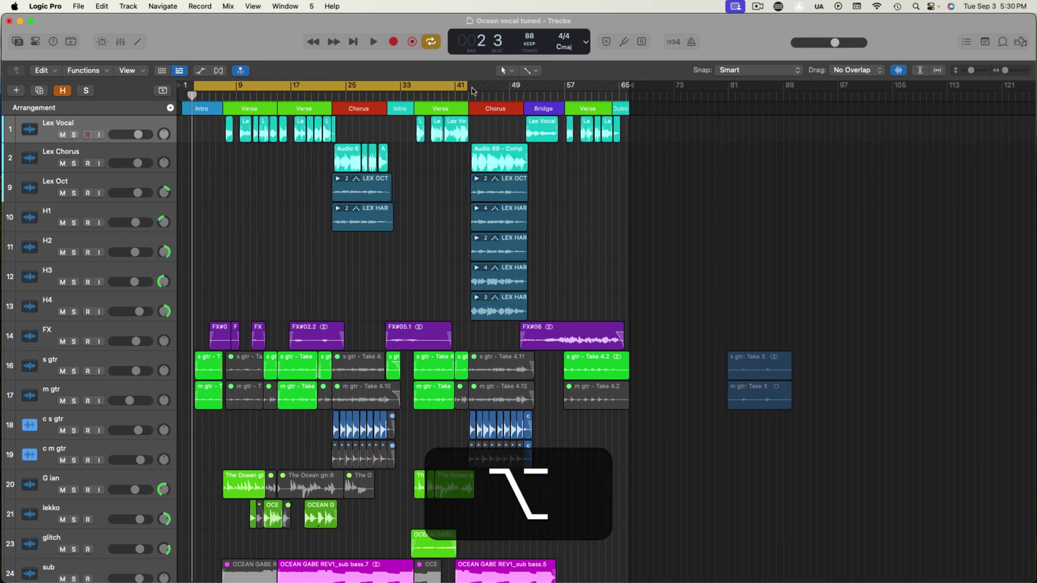
{"action": "left_click_drag", "start_coordinate": [472, 91], "coordinate": [627, 106]}
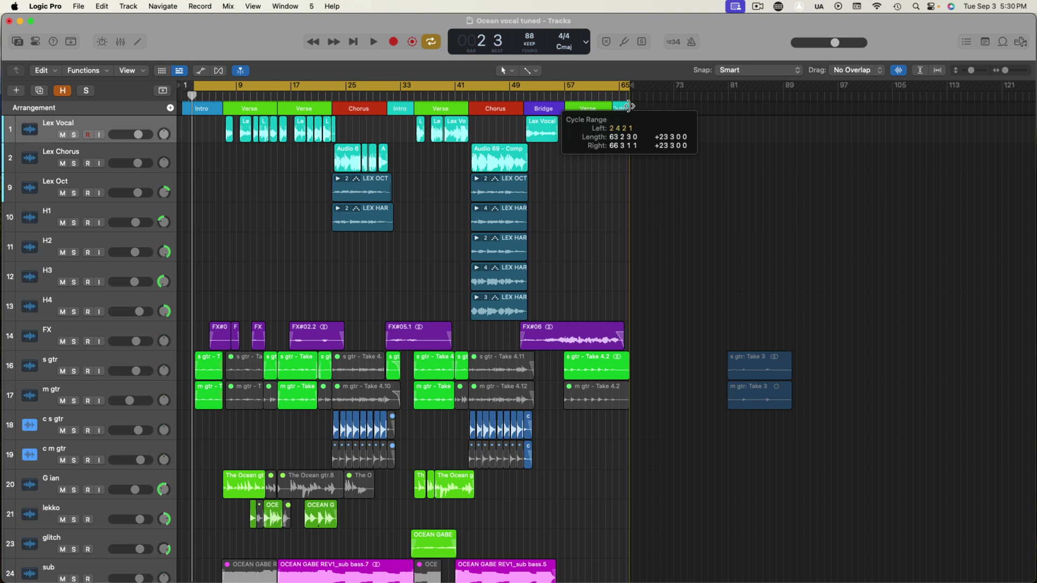
{"action": "left_click_drag", "start_coordinate": [628, 106], "coordinate": [628, 106]}
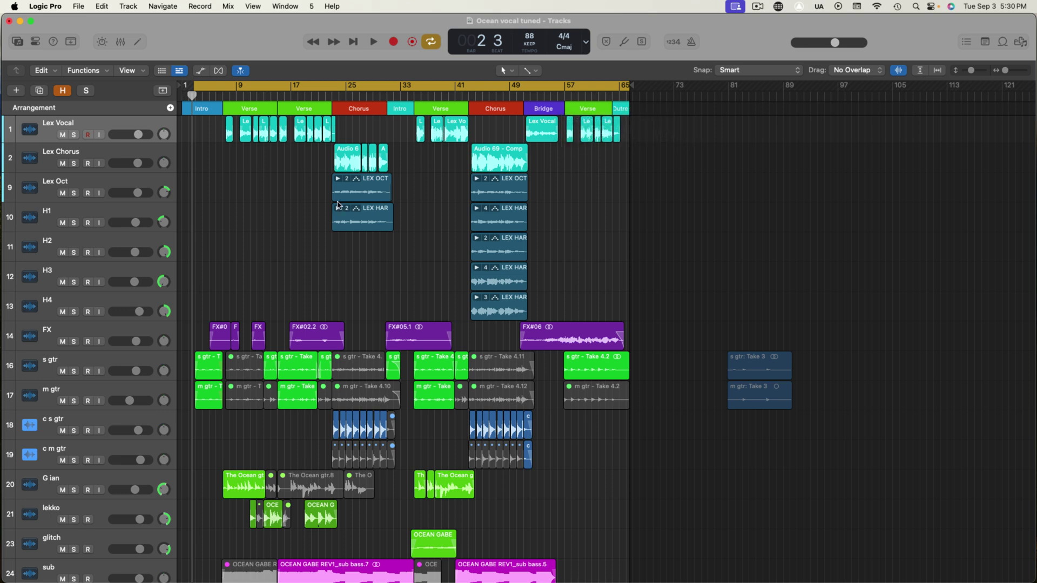
{"action": "key", "text": "space"}
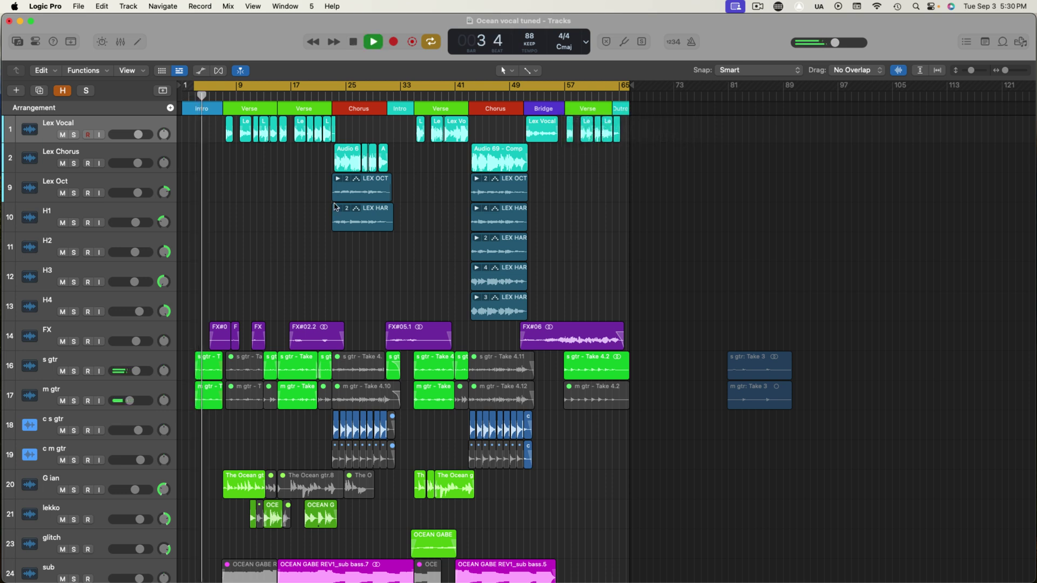
{"action": "key", "text": "space"}
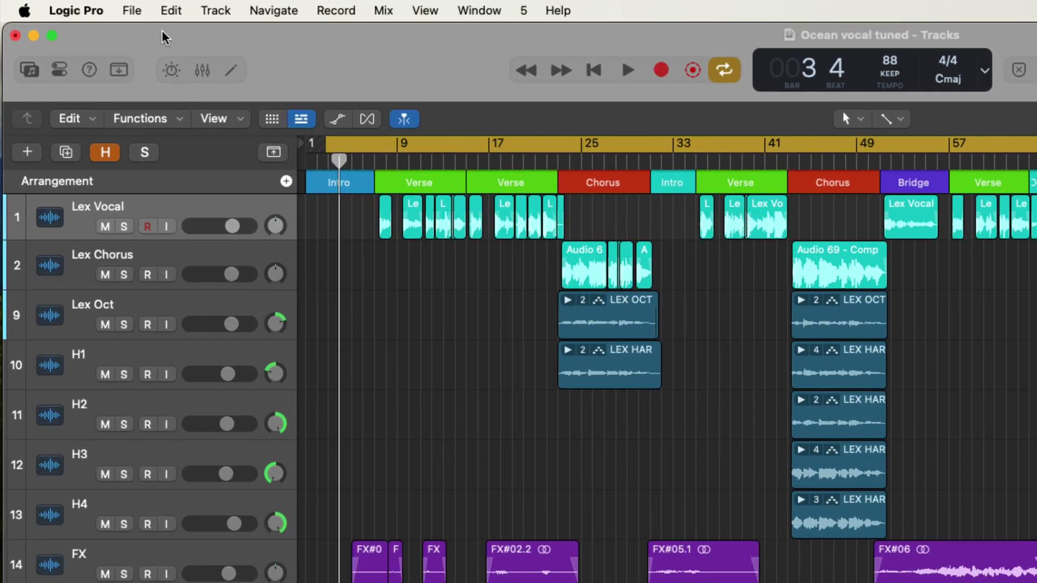
Step: Open File > Bounce > Project or Section and view the PCM File Format options
{"action": "left_click", "coordinate": [79, 6]}
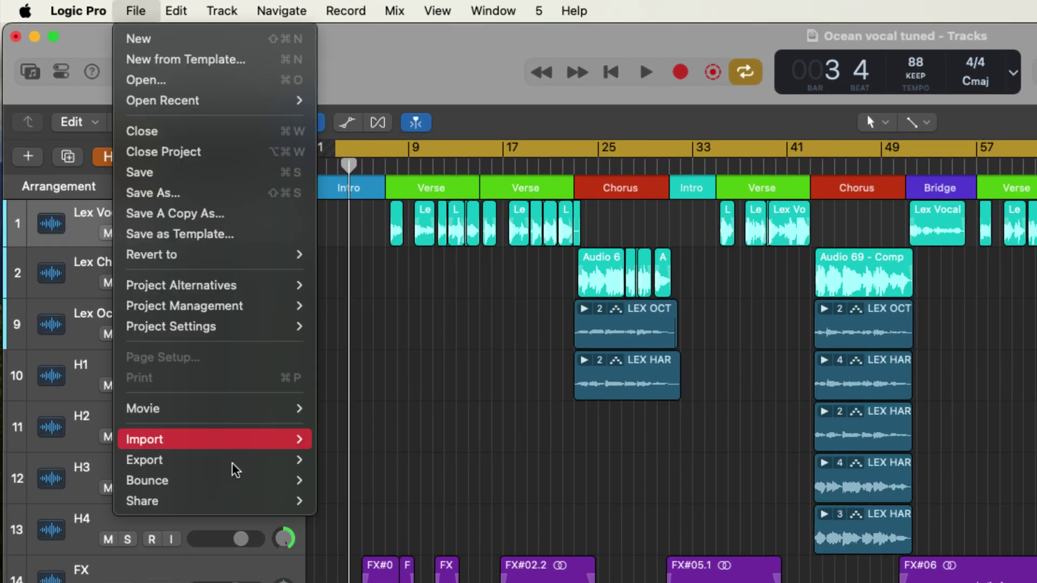
{"action": "mouse_move", "coordinate": [248, 482]}
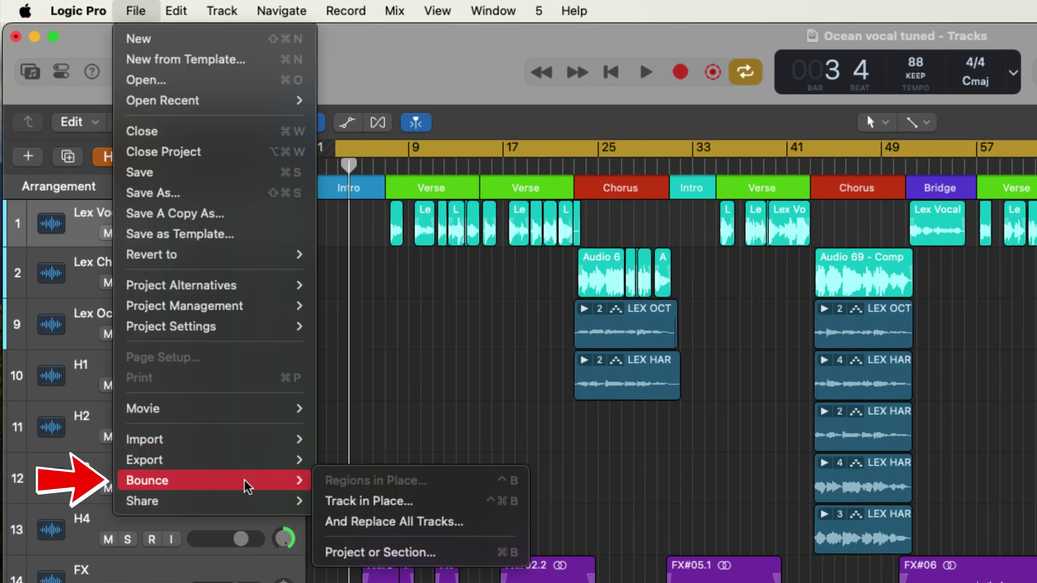
{"action": "left_click", "coordinate": [517, 557]}
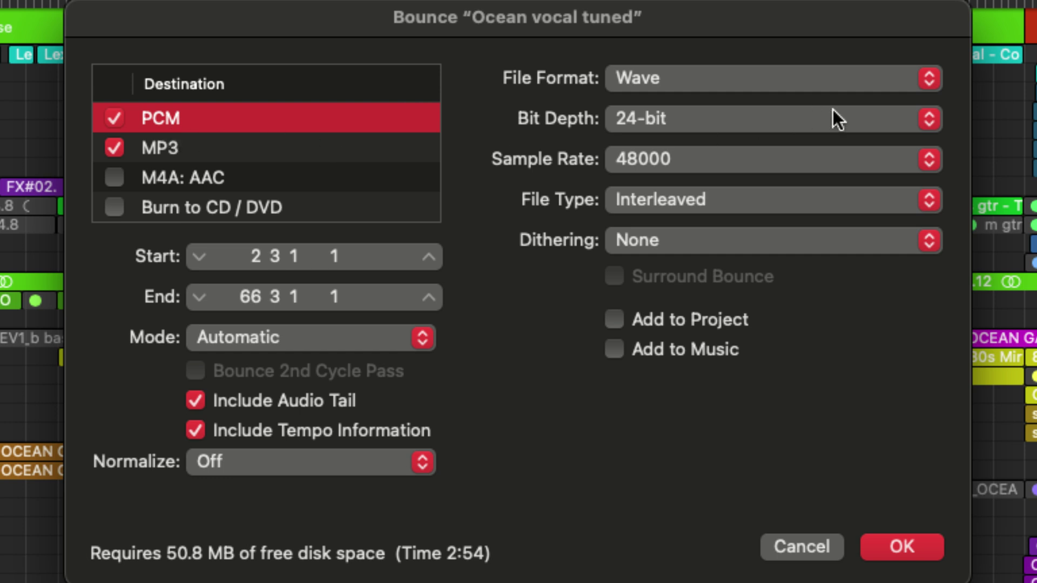
{"action": "left_click", "coordinate": [935, 84]}
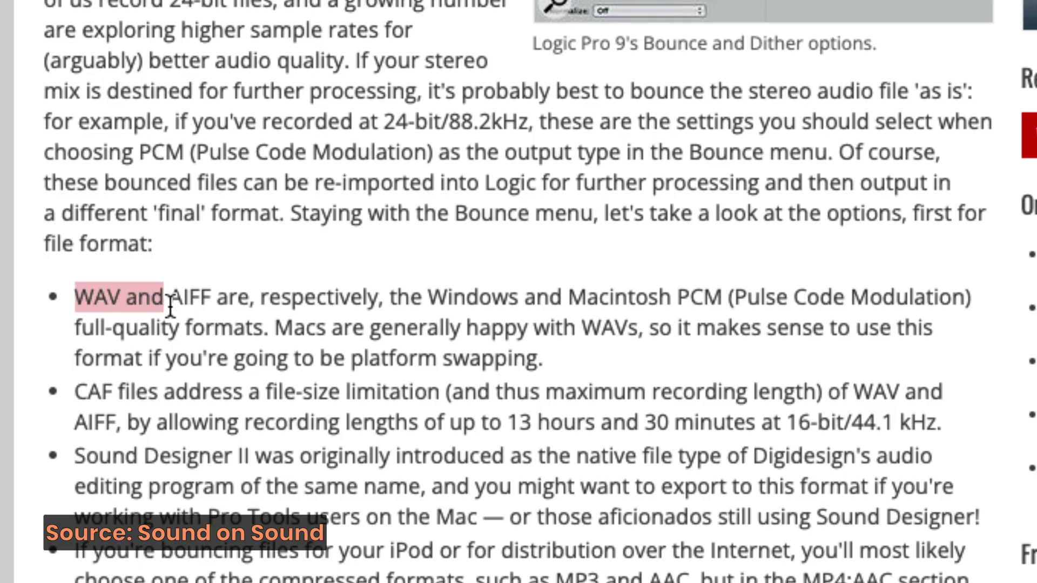
Step: Highlight the bullet stating that WAV and AIFF are full-quality PCM formats
{"action": "left_click_drag", "start_coordinate": [74, 297], "coordinate": [544, 356]}
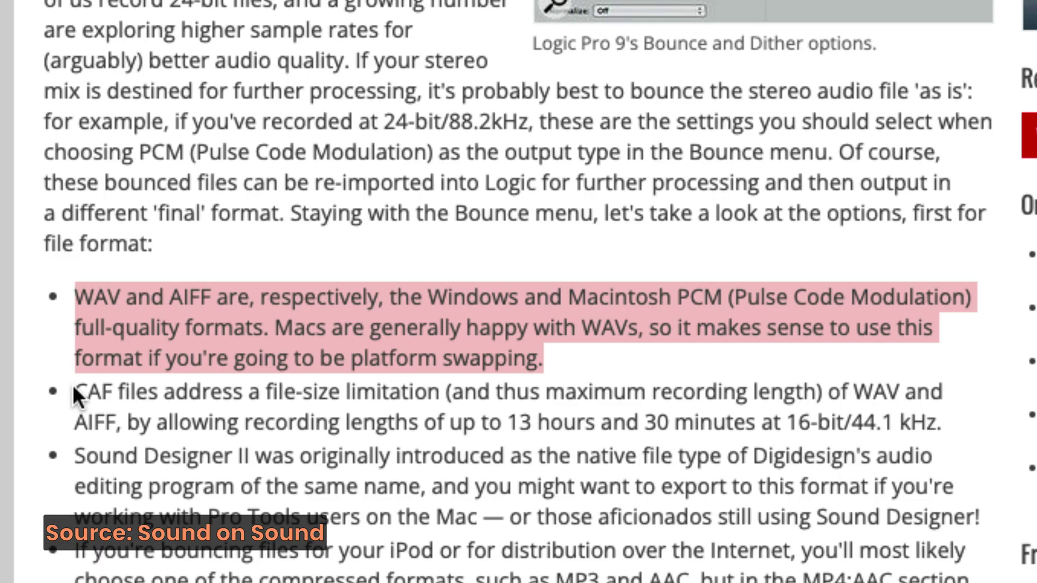
Step: Highlight the article's bullet describing CAF files
{"action": "left_click_drag", "start_coordinate": [75, 392], "coordinate": [948, 455]}
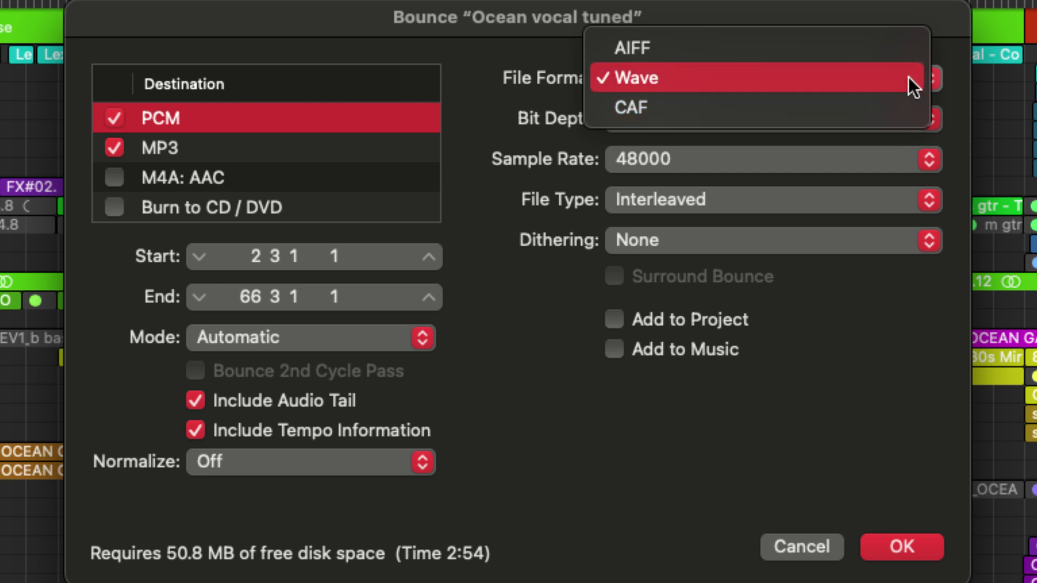
Step: Keep Wave as the PCM bounce file format in Logic Pro
{"action": "left_click", "coordinate": [908, 77]}
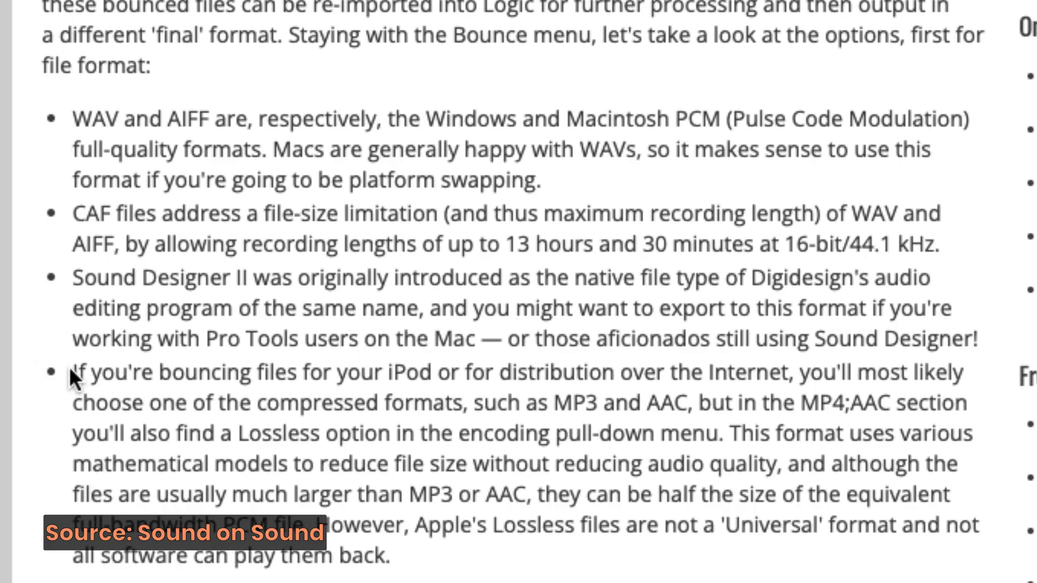
{"action": "left_click_drag", "start_coordinate": [69, 367], "coordinate": [697, 402]}
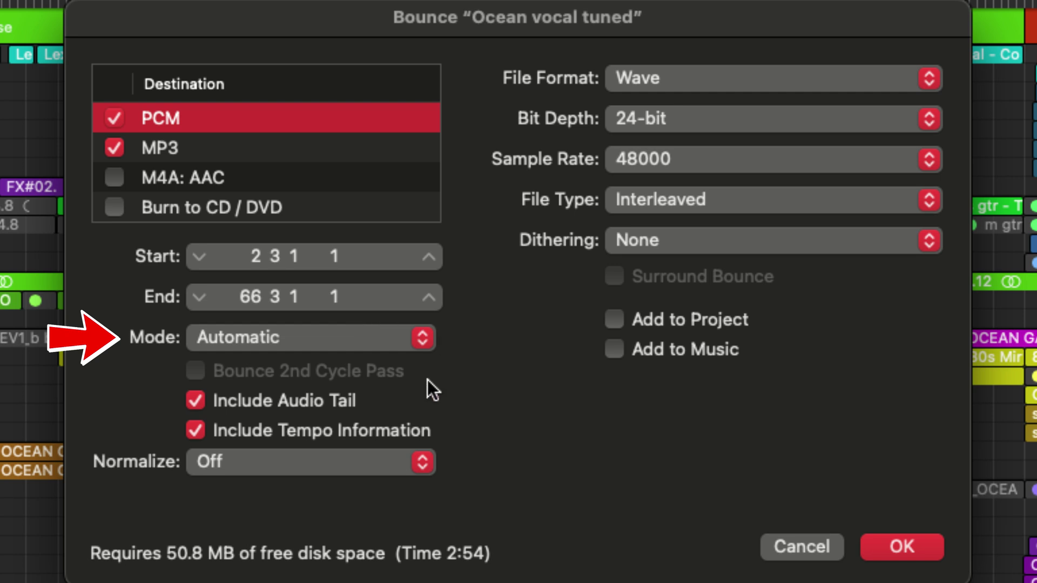
{"action": "left_click", "coordinate": [425, 340]}
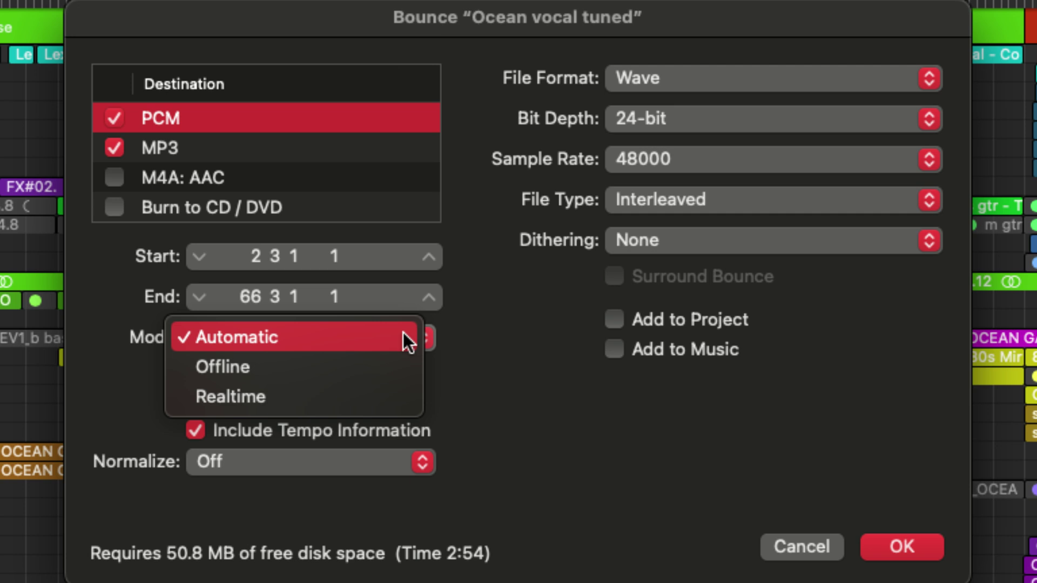
{"action": "left_click", "coordinate": [403, 334]}
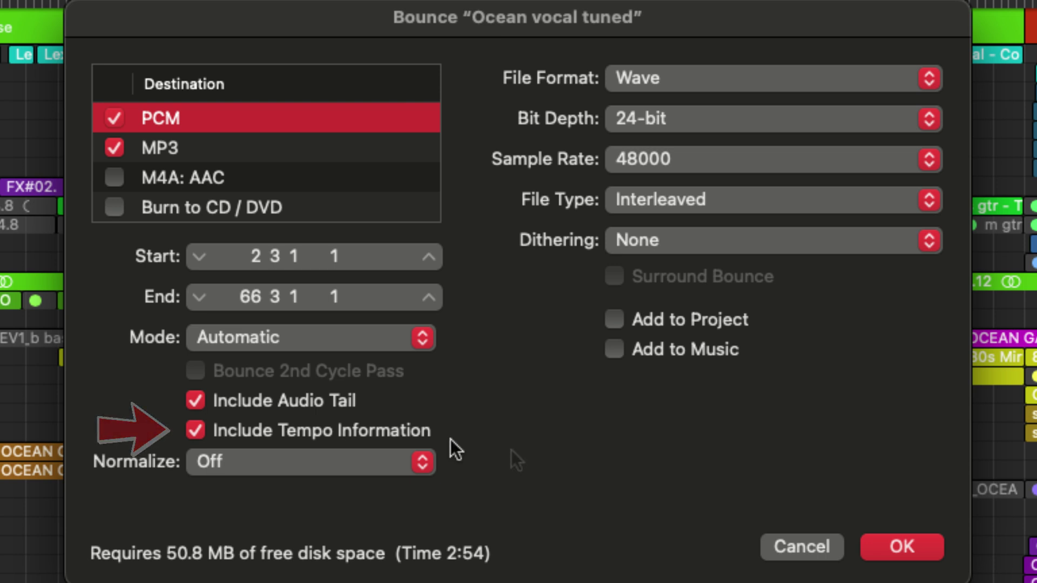
{"action": "left_click", "coordinate": [423, 461]}
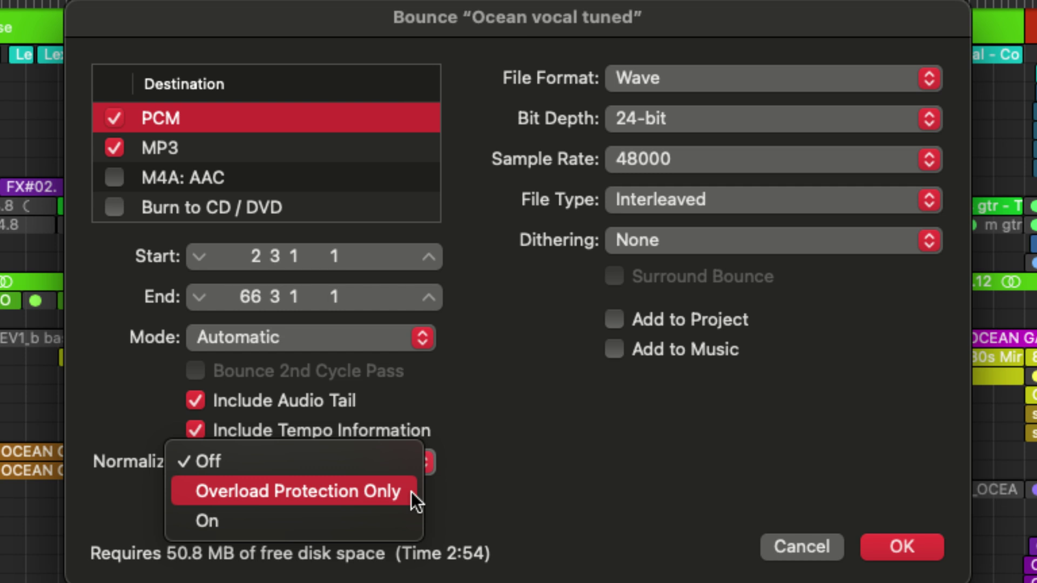
{"action": "left_click", "coordinate": [400, 461]}
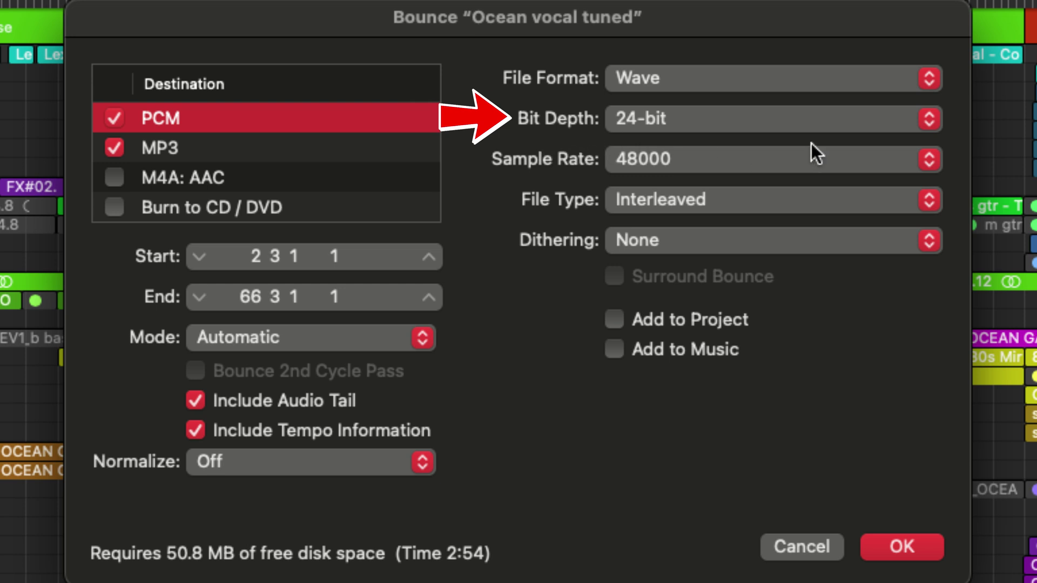
Step: Keep the bounce at 24-bit depth, 48000 Hz sample rate, and Interleaved file type
{"action": "left_click", "coordinate": [930, 118]}
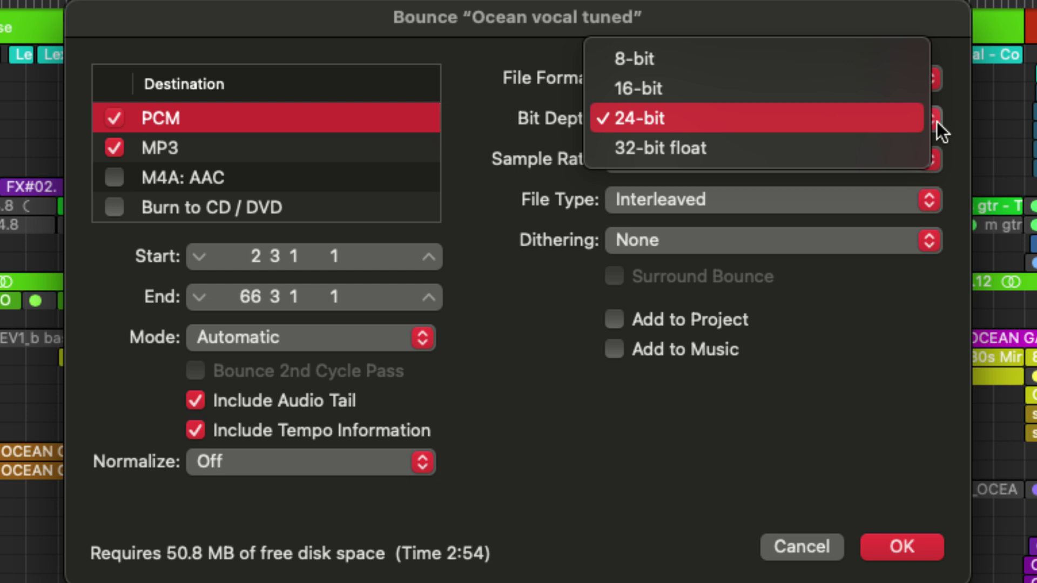
{"action": "left_click", "coordinate": [937, 123]}
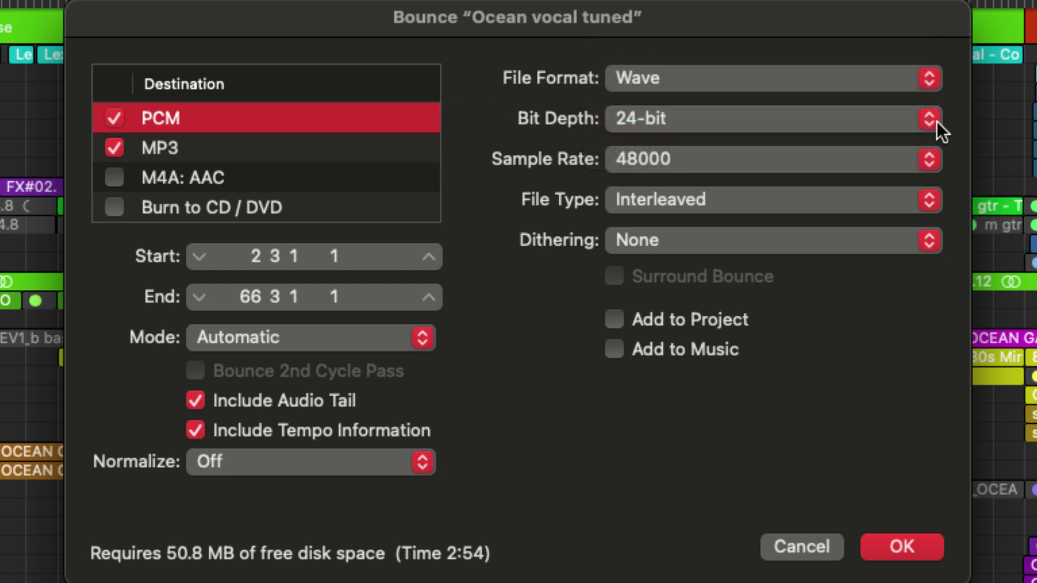
{"action": "left_click", "coordinate": [931, 158]}
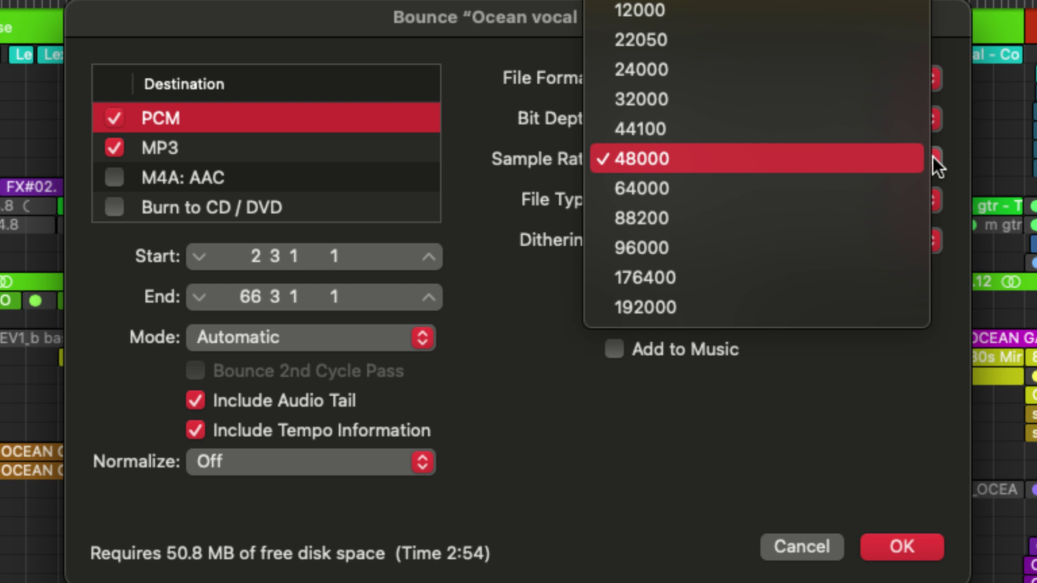
{"action": "left_click", "coordinate": [933, 157]}
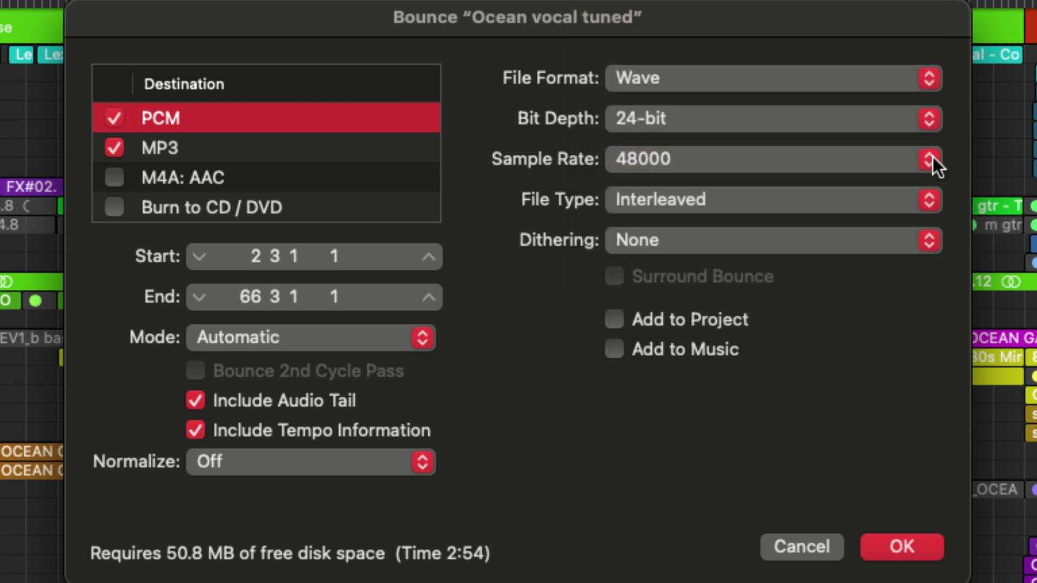
{"action": "left_click", "coordinate": [928, 201]}
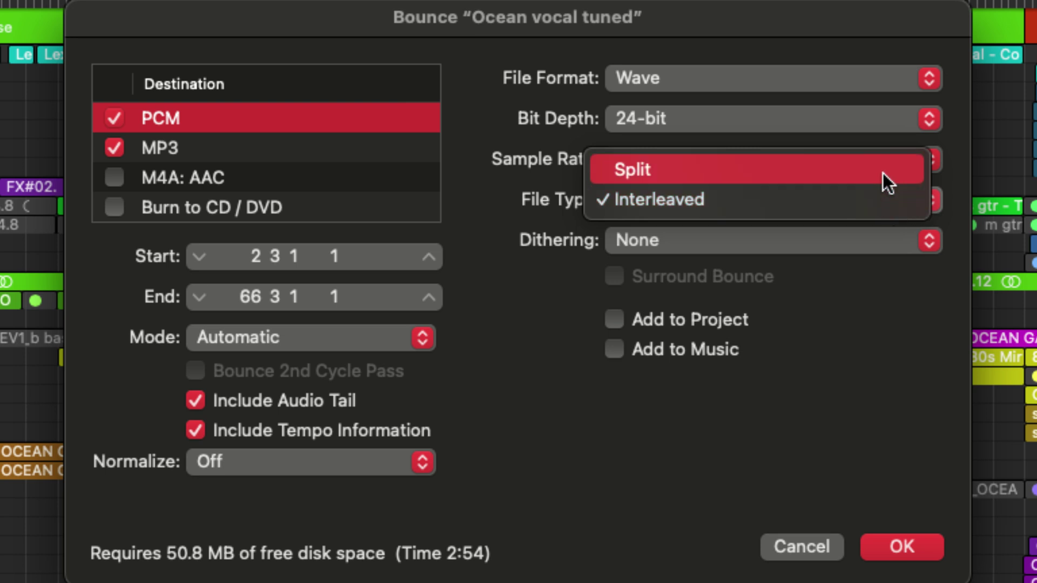
{"action": "left_click", "coordinate": [881, 196]}
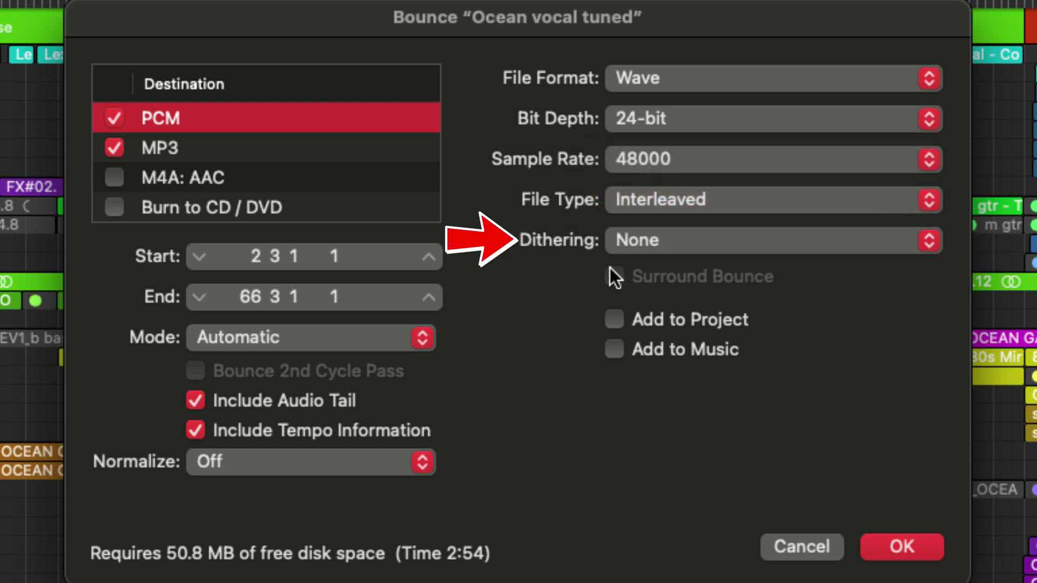
Step: Leave the bounce's Dithering set to None
{"action": "left_click", "coordinate": [930, 241]}
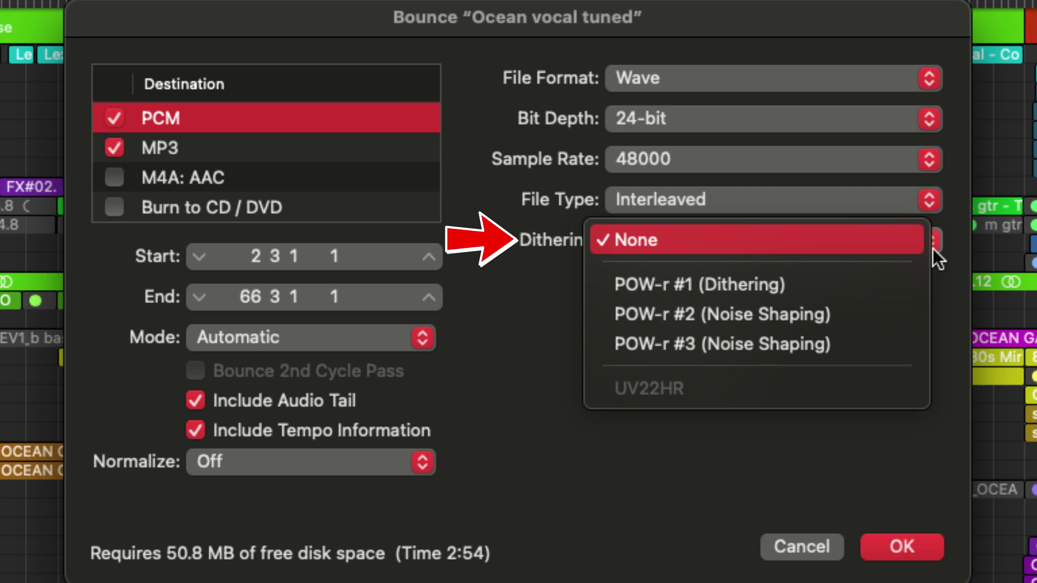
{"action": "left_click", "coordinate": [889, 239]}
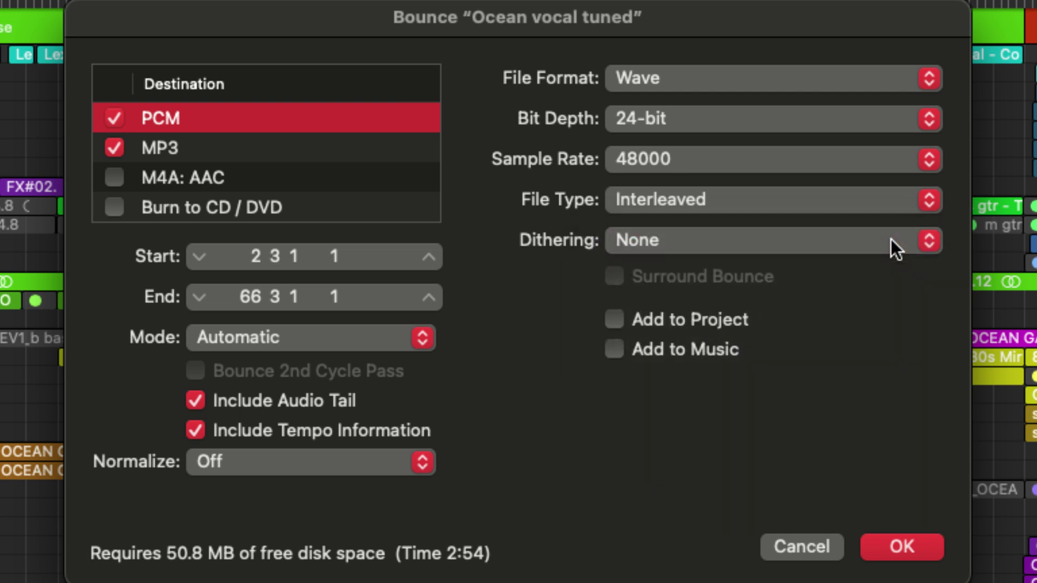
Step: Accept the settings and bounce the mix as 'The Ocean (rough Mix 1)' into Bounces
{"action": "left_click", "coordinate": [924, 557]}
{"action": "type", "text": "The Oc"}
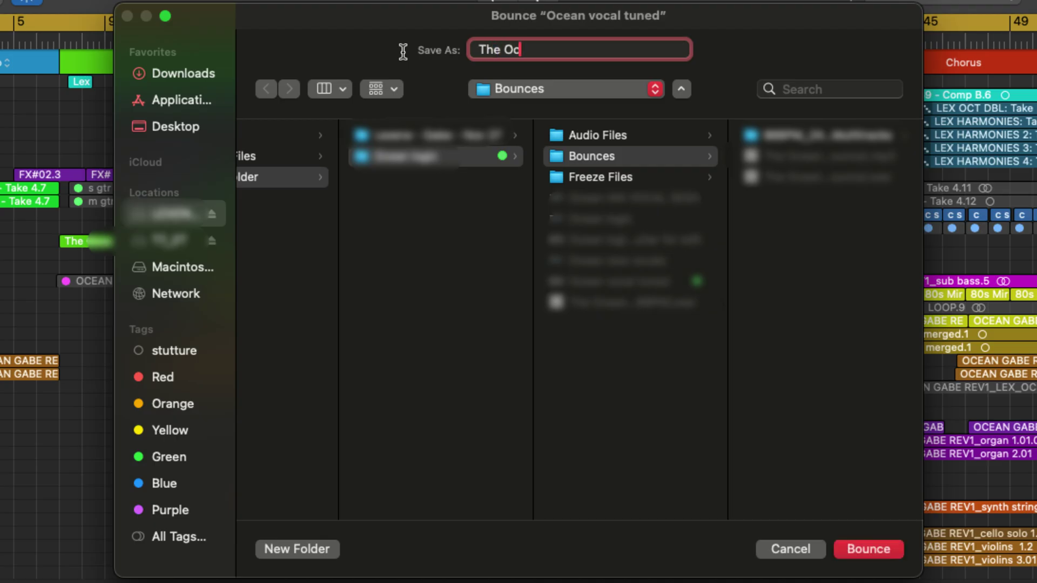
{"action": "type", "text": "ean (rough Mix 1)"}
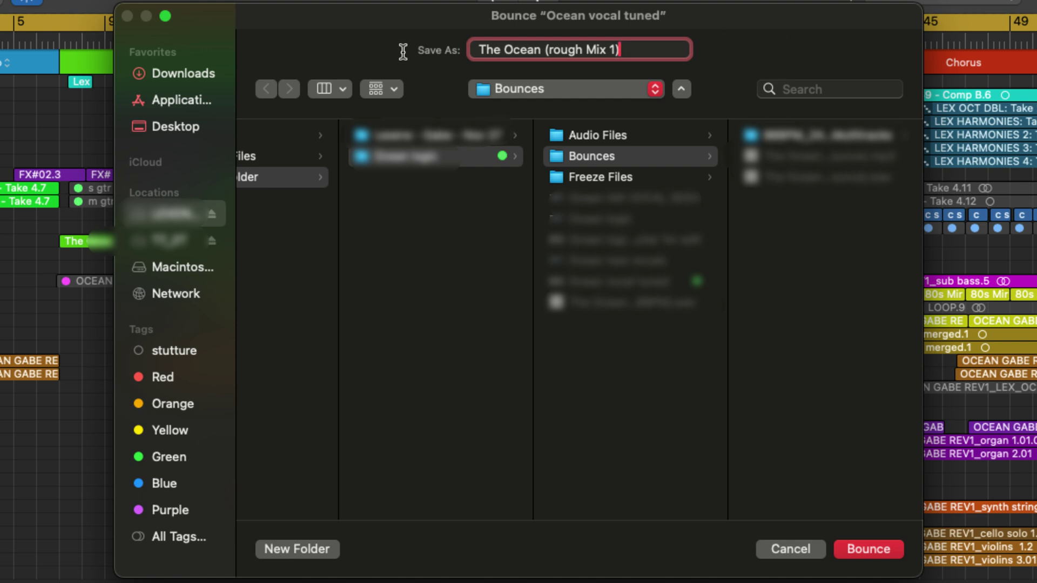
{"action": "left_click", "coordinate": [883, 549]}
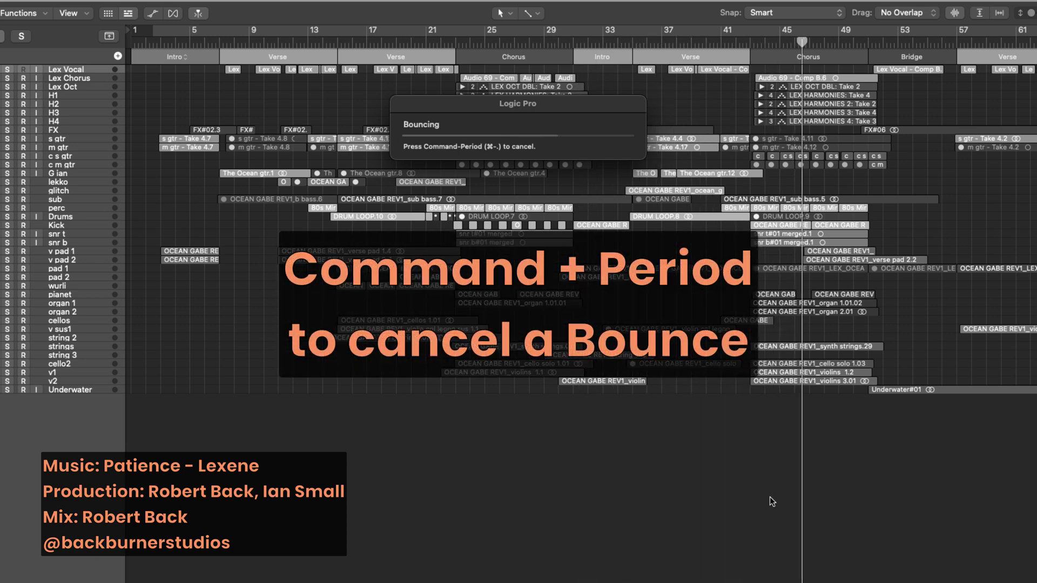
Step: Cancel the bounce, then import The Ocean (quick bounce).wav from Bounces with its 88 BPM tempo
{"action": "key", "text": "super+period"}
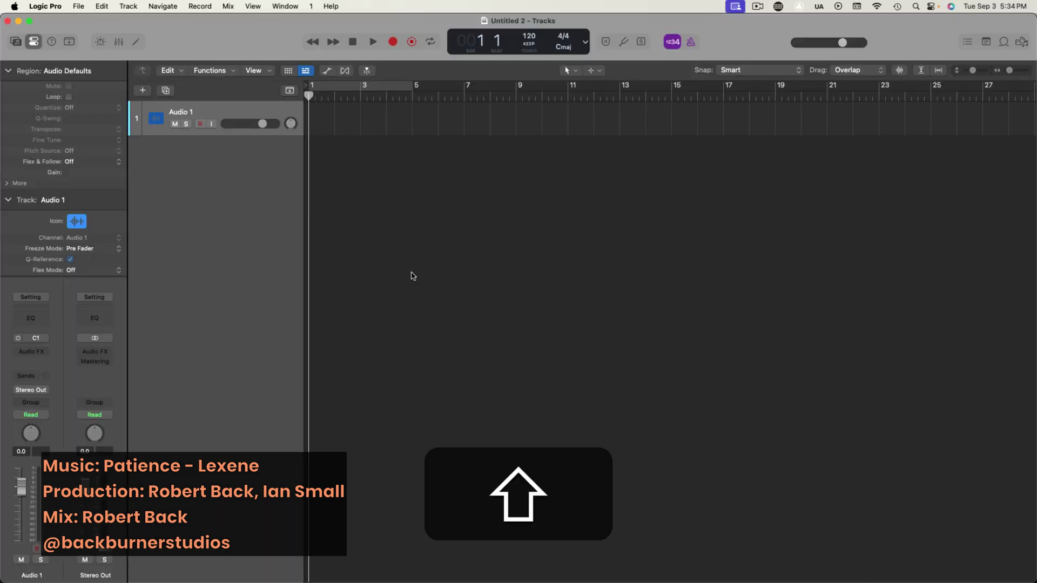
{"action": "key", "text": "super+shift+i"}
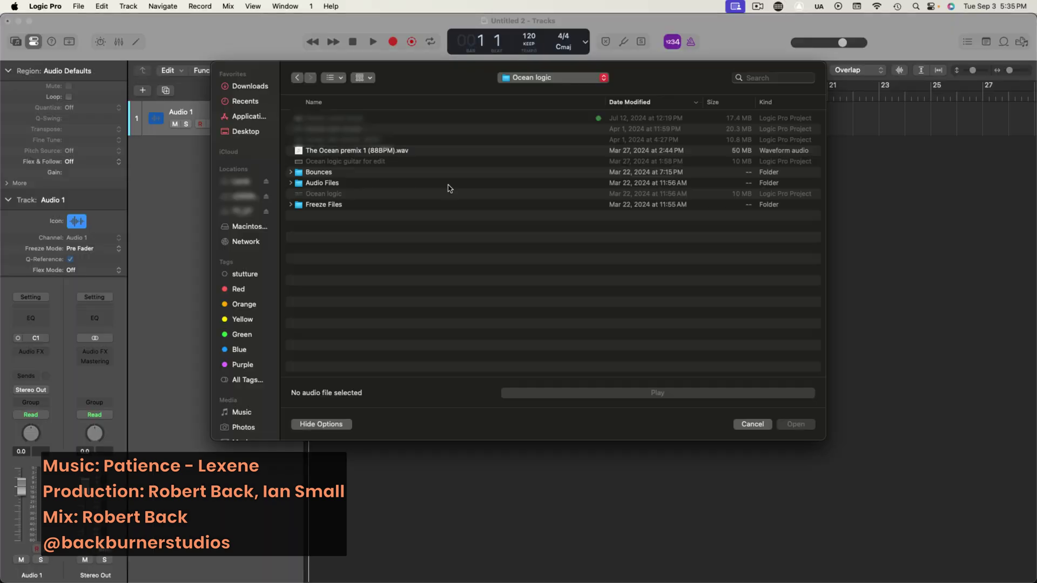
{"action": "double_click", "coordinate": [353, 173]}
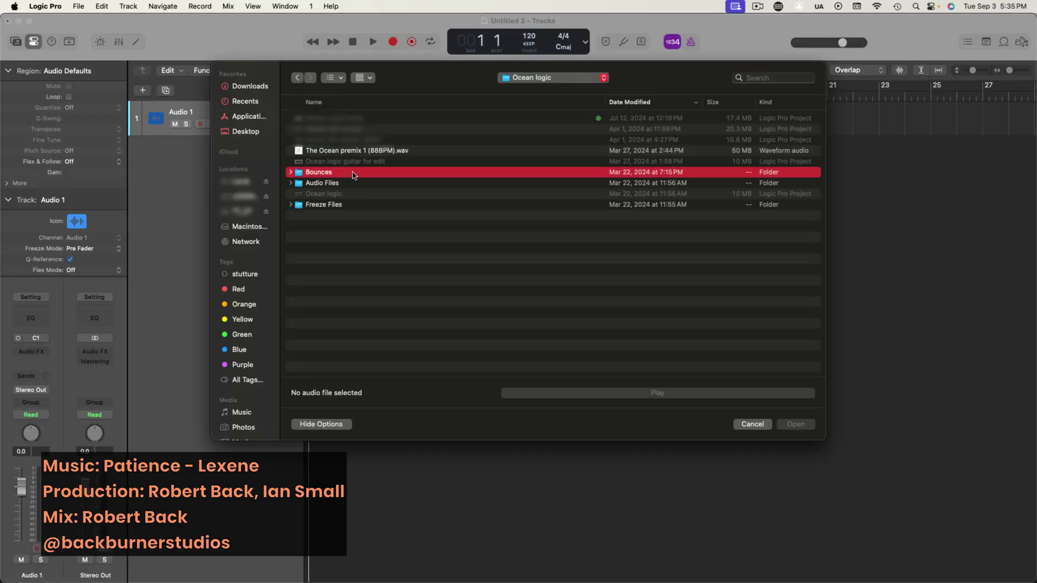
{"action": "key", "text": "Down"}
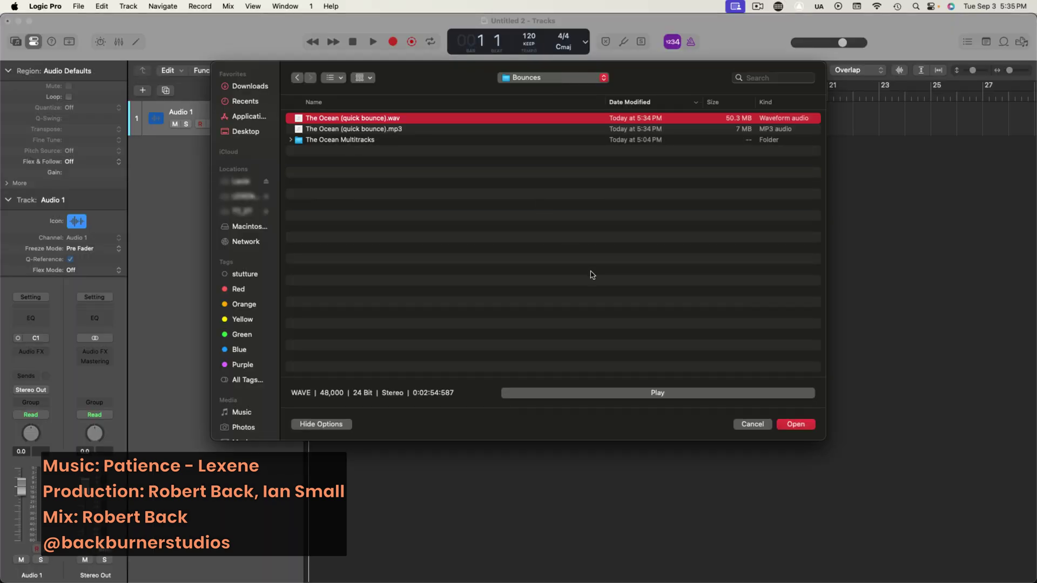
{"action": "left_click", "coordinate": [803, 426]}
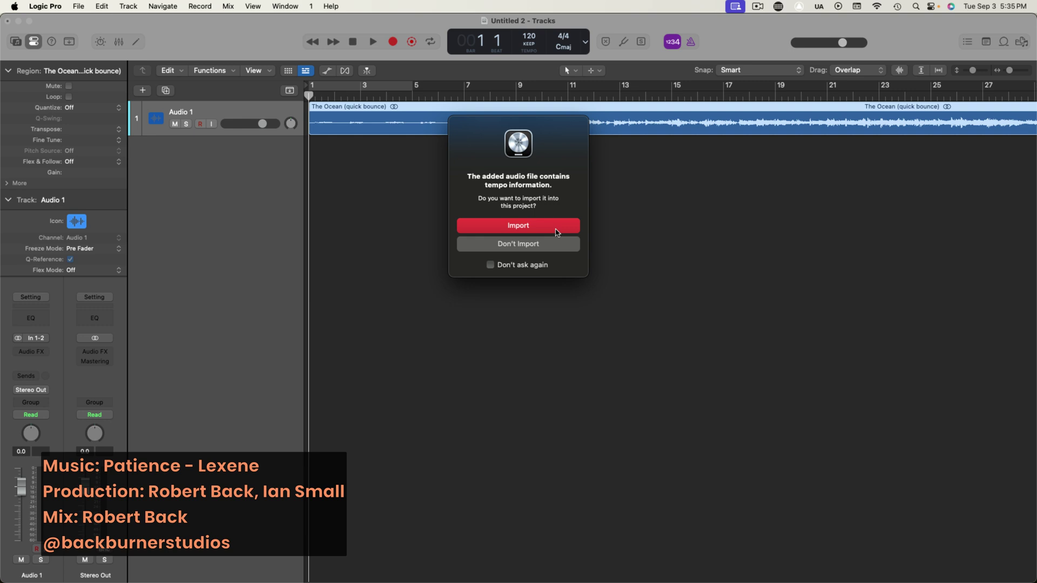
{"action": "left_click", "coordinate": [556, 232]}
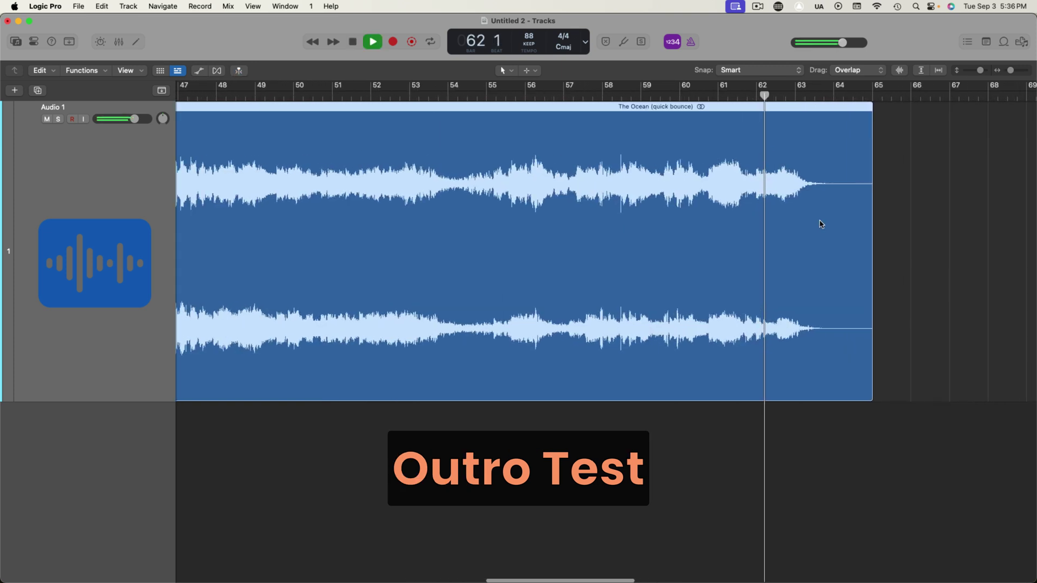
Step: Make Fade the secondary tool and add a curved fade-out at the region's end
{"action": "scroll", "coordinate": [820, 224], "scroll_direction": "up", "scroll_amount": 5}
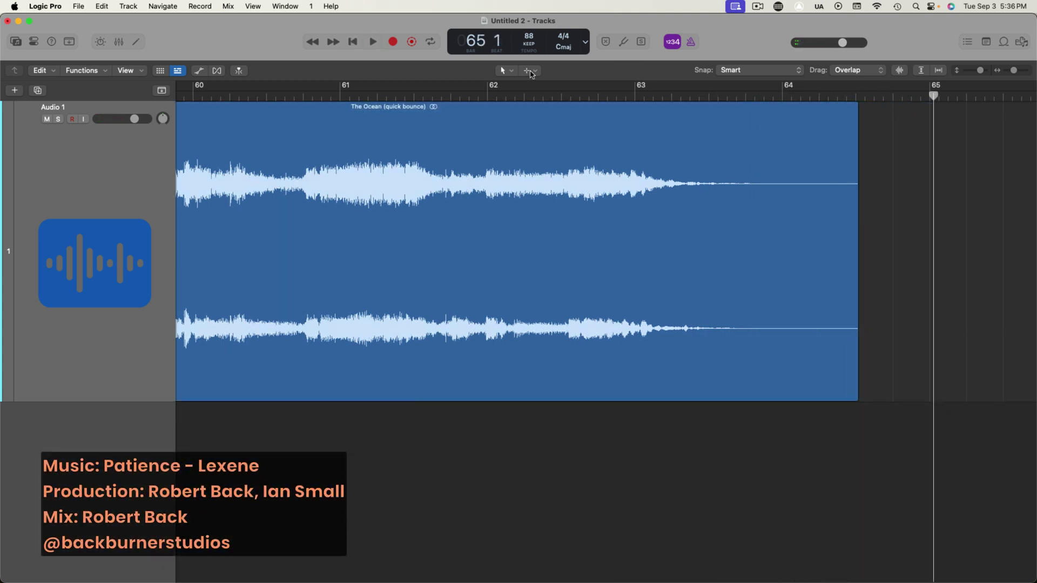
{"action": "left_click", "coordinate": [532, 74]}
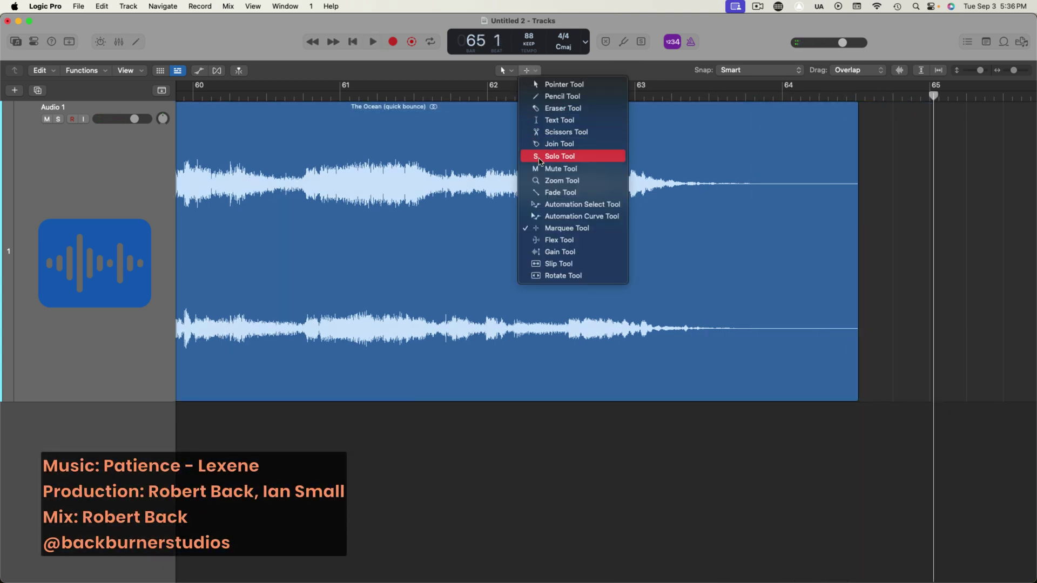
{"action": "left_click", "coordinate": [544, 187]}
{"action": "left_click_drag", "start_coordinate": [873, 243], "coordinate": [755, 246]}
{"action": "left_click_drag", "start_coordinate": [814, 266], "coordinate": [844, 273]}
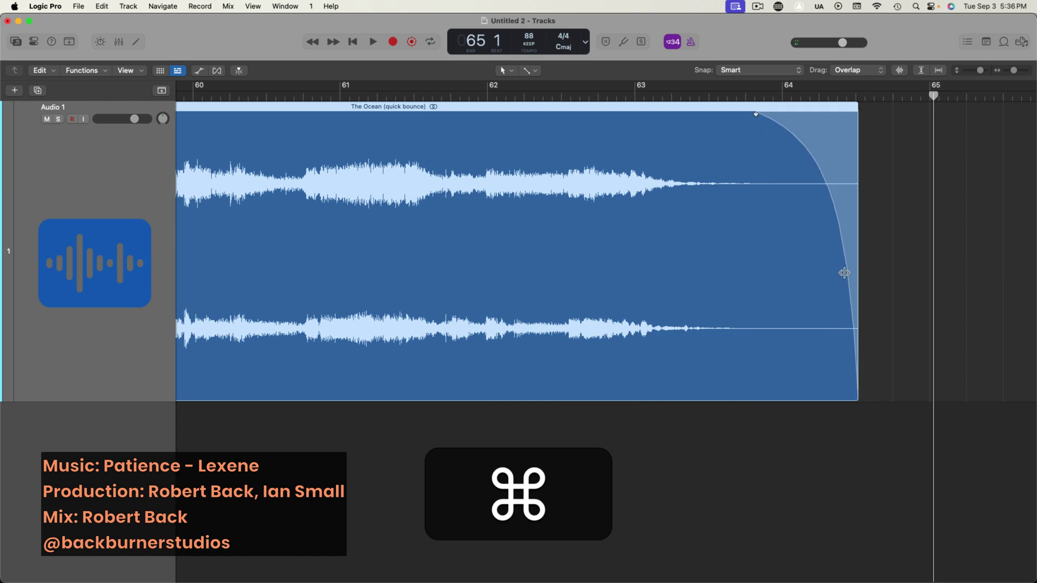
Step: Return the playhead to the song start and move the bounced region to bar 1
{"action": "scroll", "coordinate": [919, 264], "scroll_direction": "down", "scroll_amount": 10}
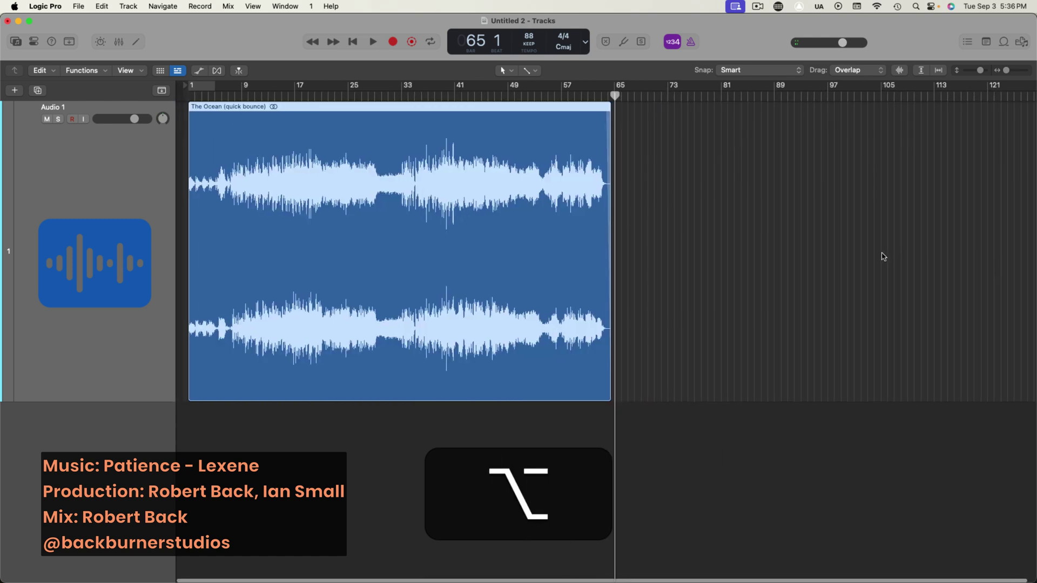
{"action": "key", "text": "Return"}
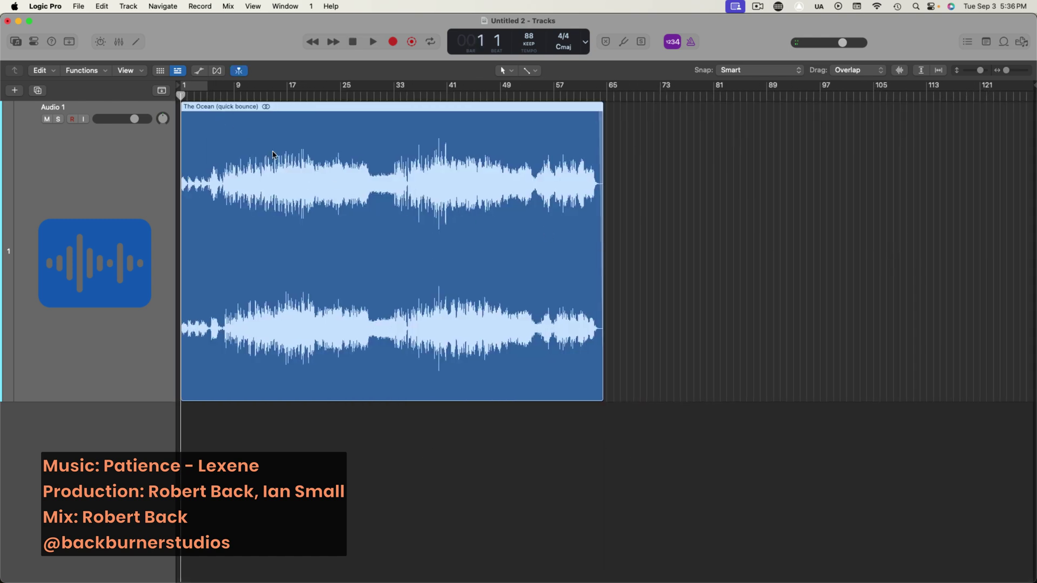
{"action": "scroll", "coordinate": [432, 212], "scroll_direction": "up", "scroll_amount": 5}
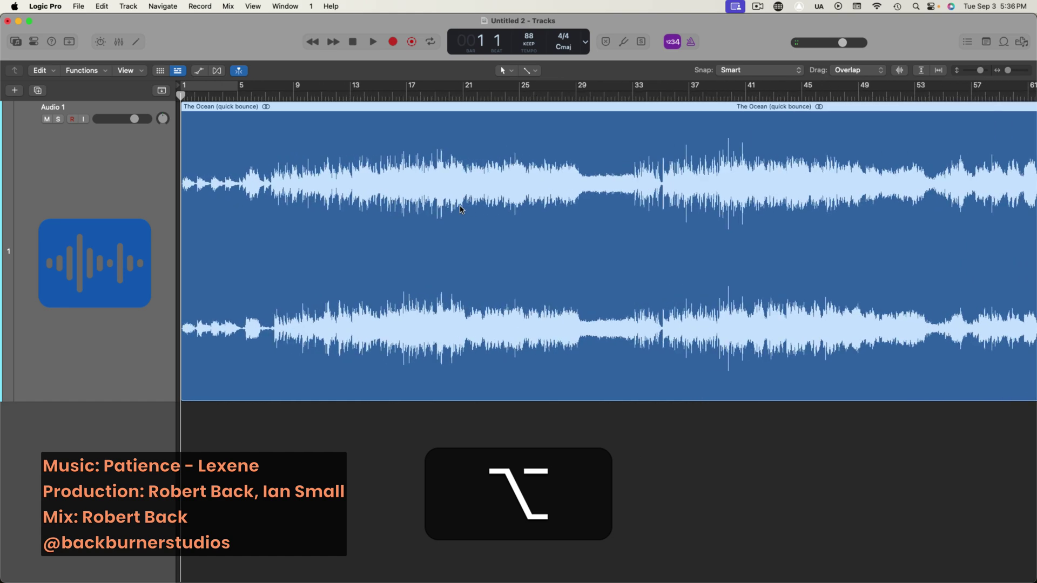
{"action": "scroll", "coordinate": [461, 209], "scroll_direction": "up", "scroll_amount": 2}
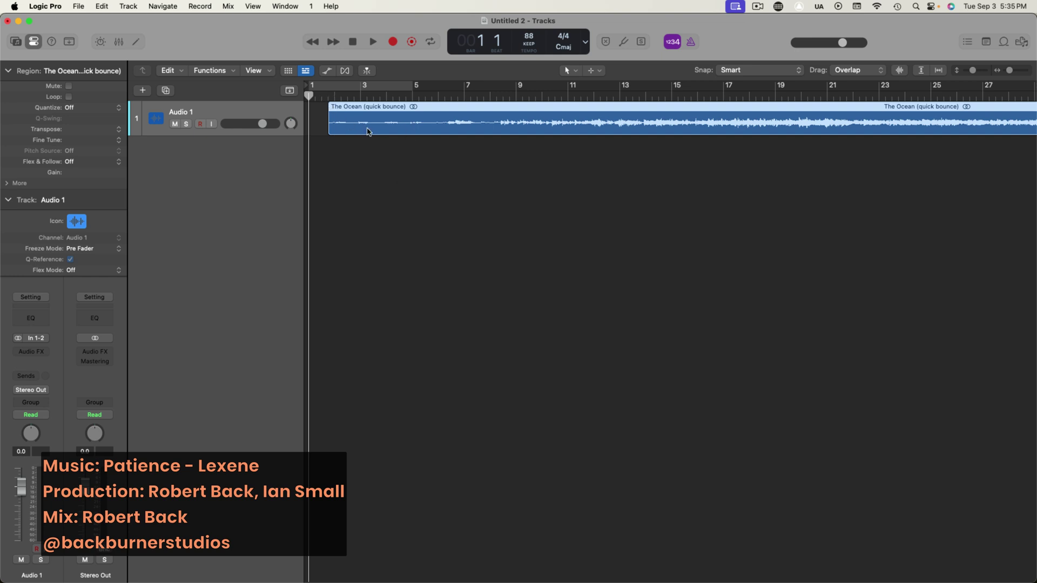
{"action": "left_click_drag", "start_coordinate": [362, 131], "coordinate": [343, 131]}
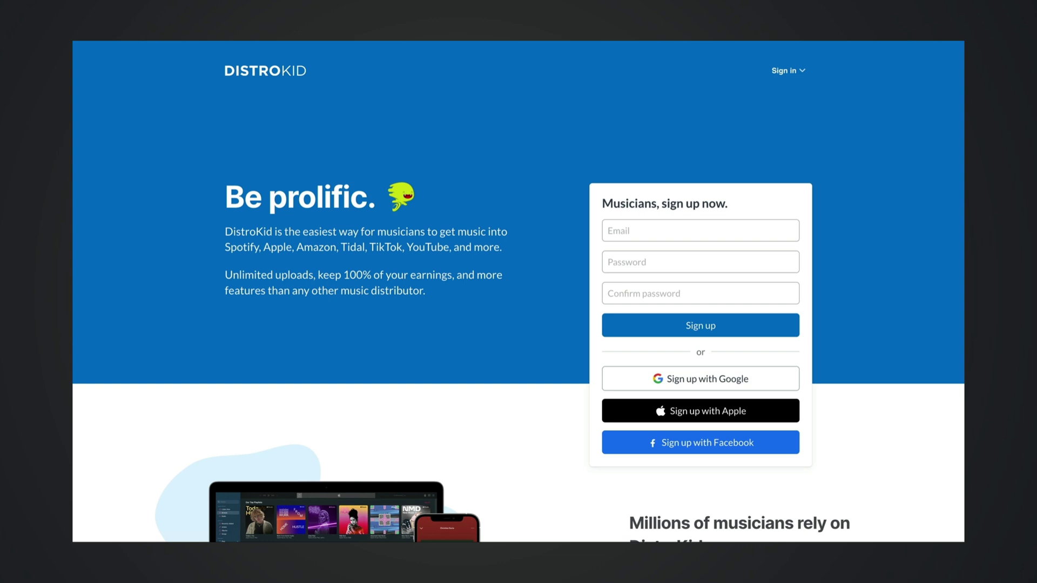
Step: Switch the Mixea preview of 'Boogers (mix1).wav' to the Original unmastered version
{"action": "scroll", "coordinate": [518, 292], "scroll_direction": "down", "scroll_amount": 4}
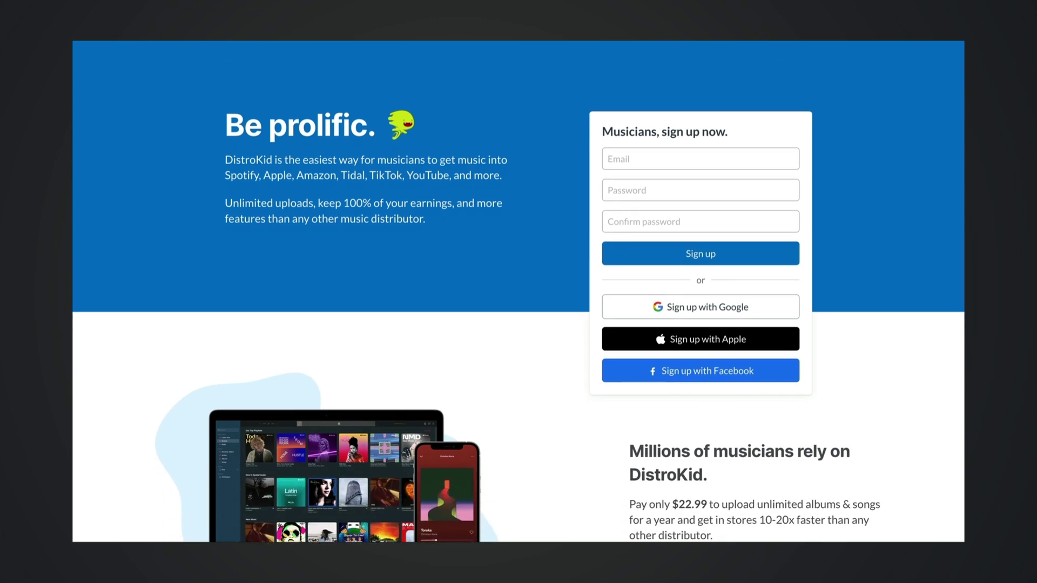
{"action": "scroll", "coordinate": [518, 292], "scroll_direction": "down", "scroll_amount": 4}
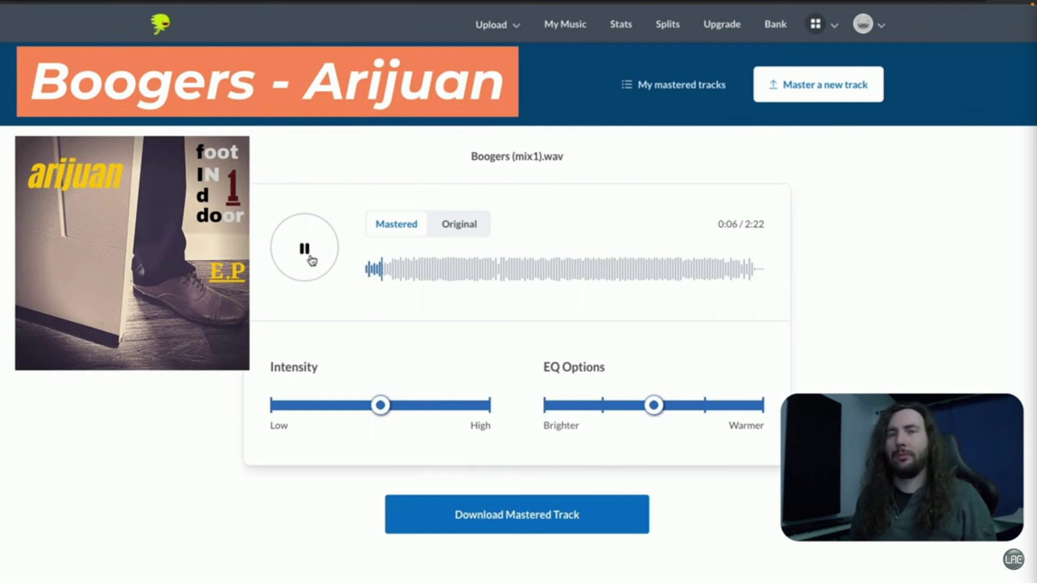
{"action": "left_click", "coordinate": [467, 225]}
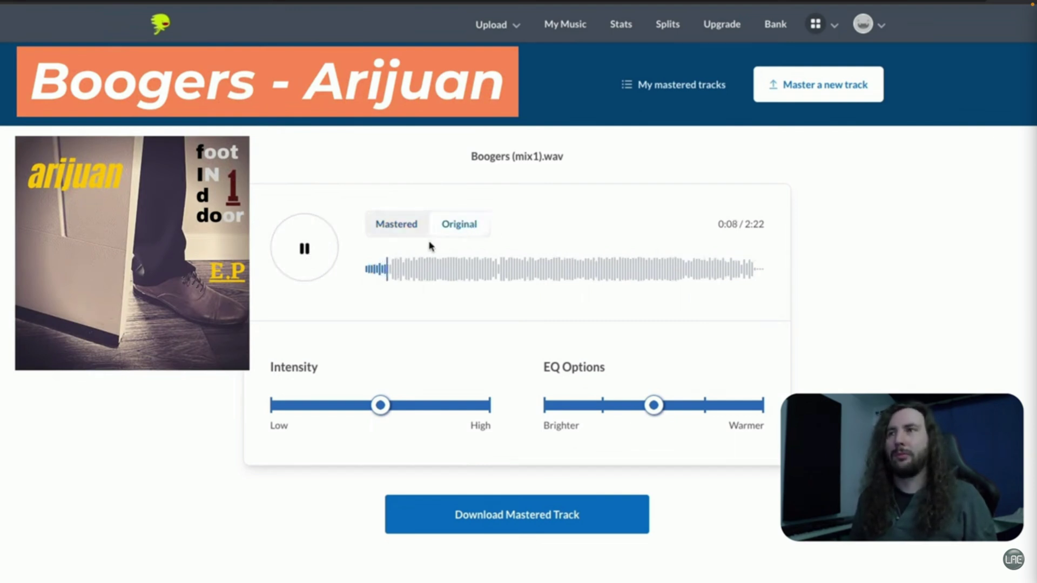